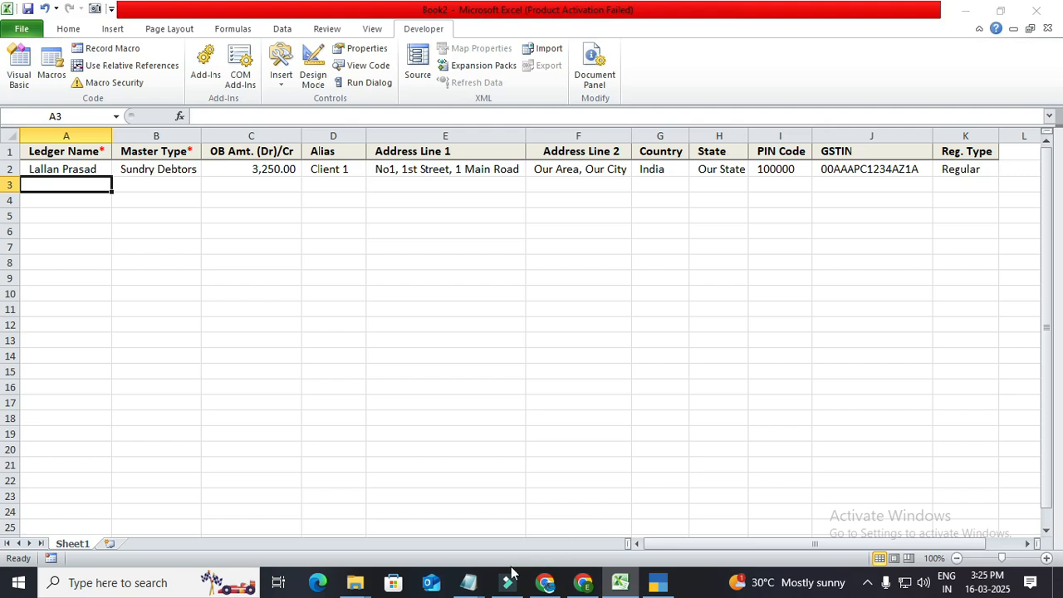
- Switch to the Bank16032025.txt note and add the missing opening parenthesis before "Cell B1" after Master Type
mouse_move(468, 583)
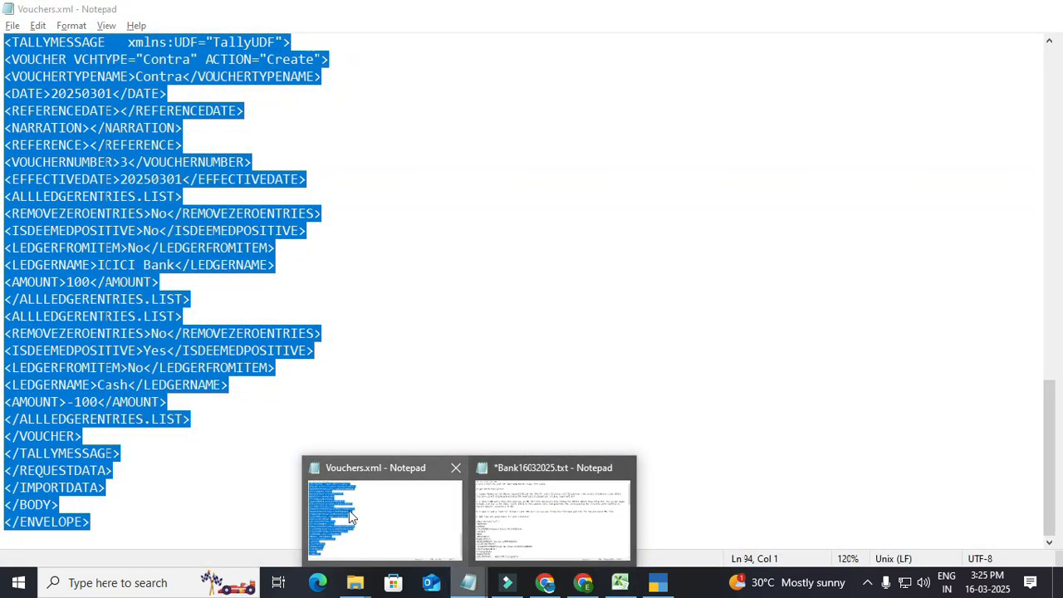
left_click(549, 515)
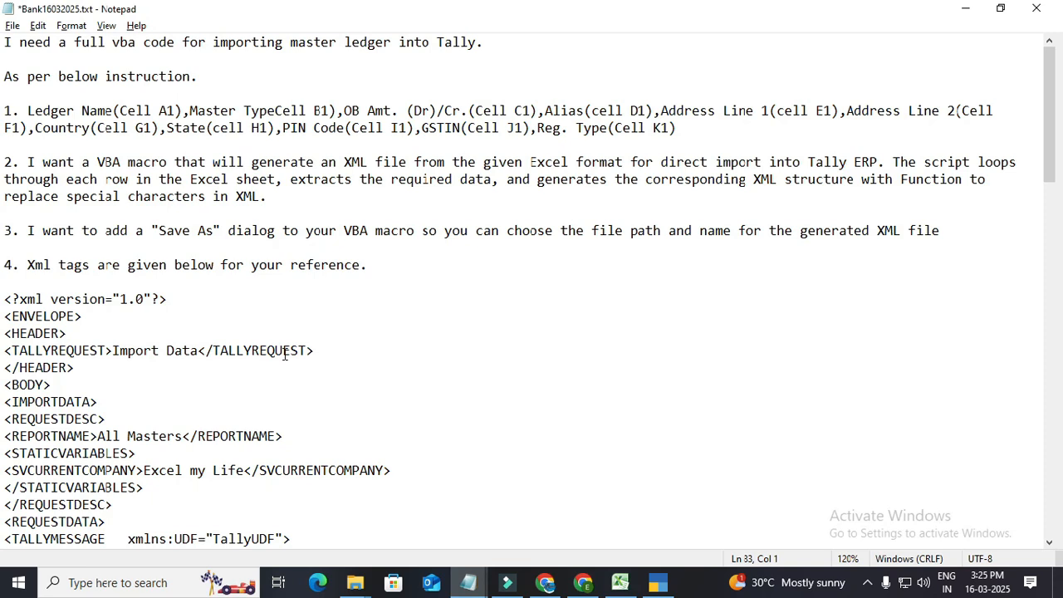
scroll(284, 355, "up", 2, "ctrl")
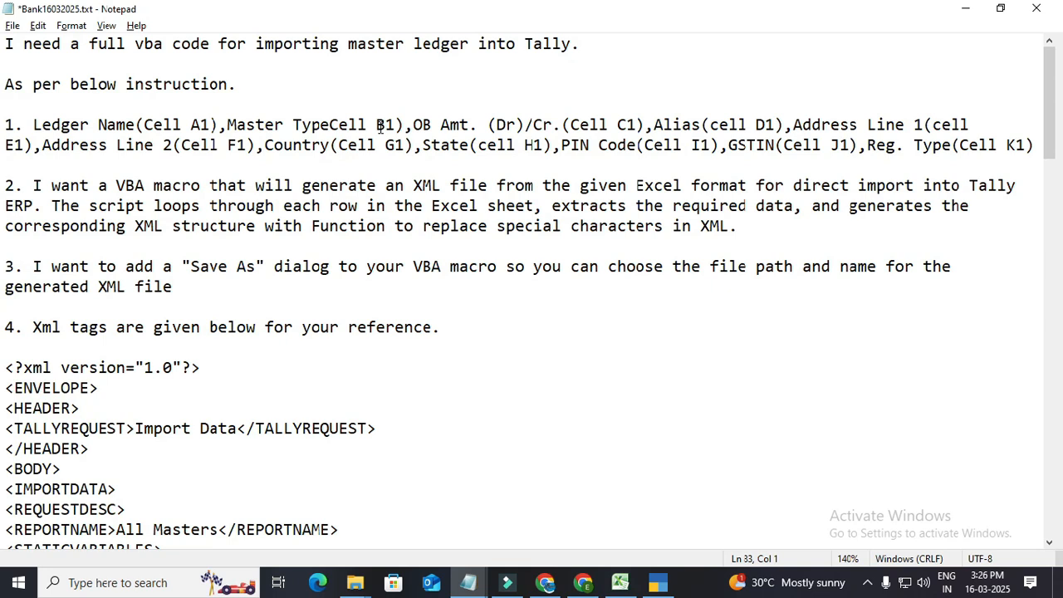
left_click(329, 124)
type("(")
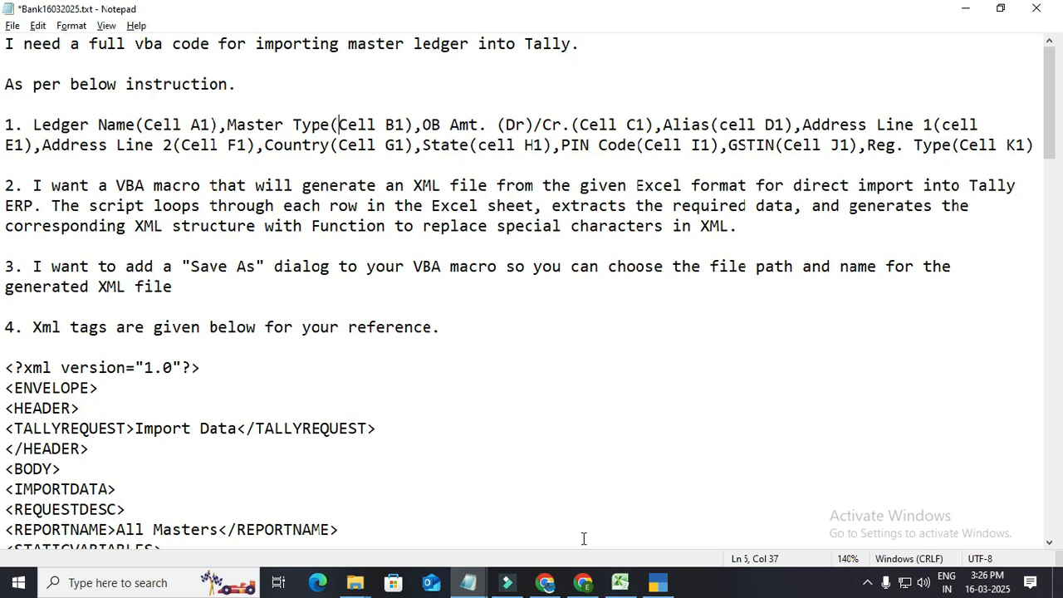
- Switch to the Excel workbook and check the cell references of the headers in A1 through D1
left_click(619, 582)
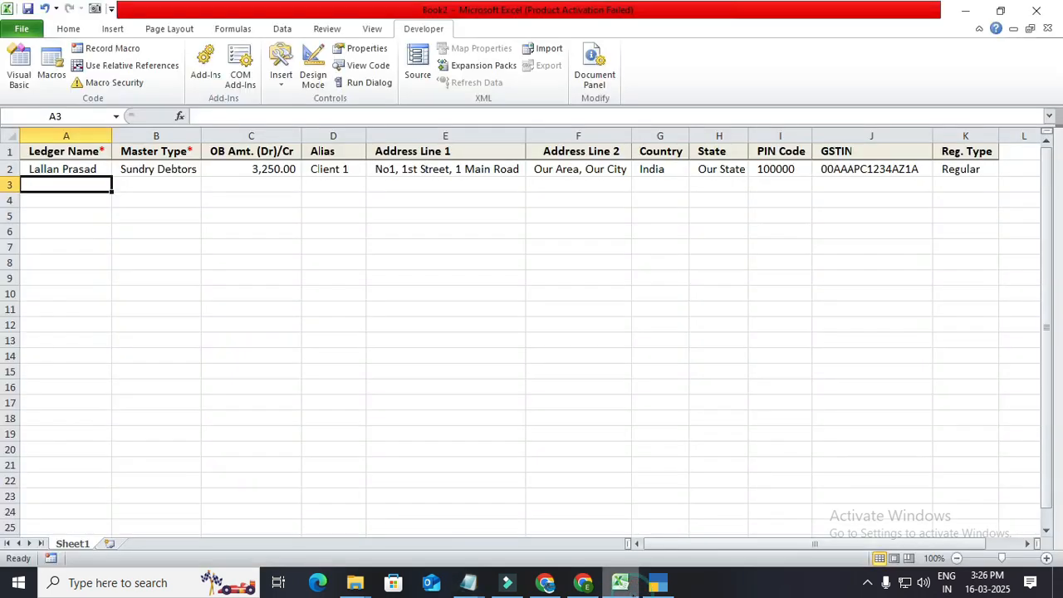
left_click(76, 152)
left_click(156, 153)
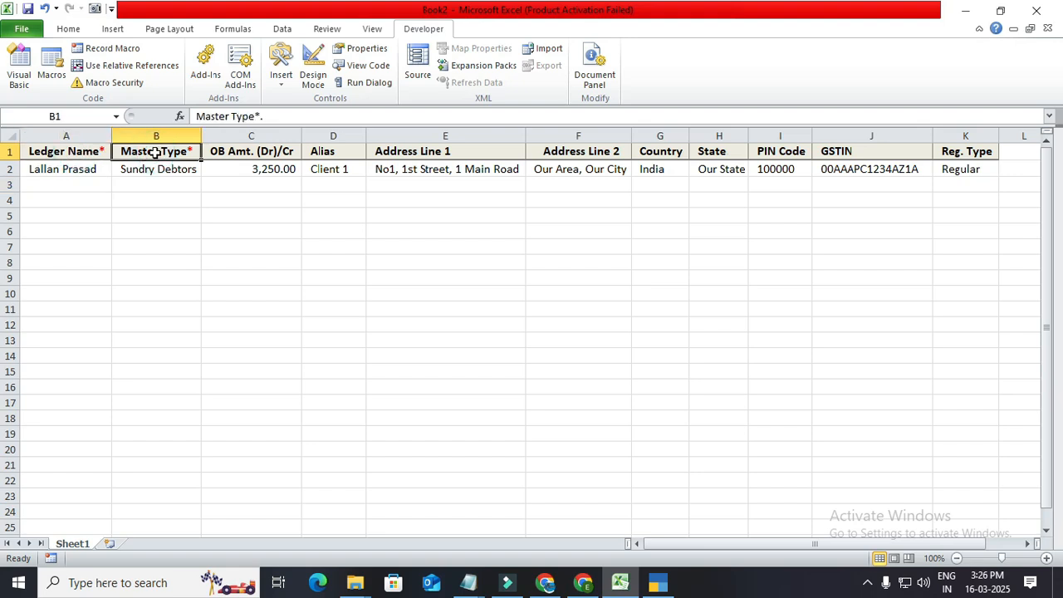
left_click(223, 153)
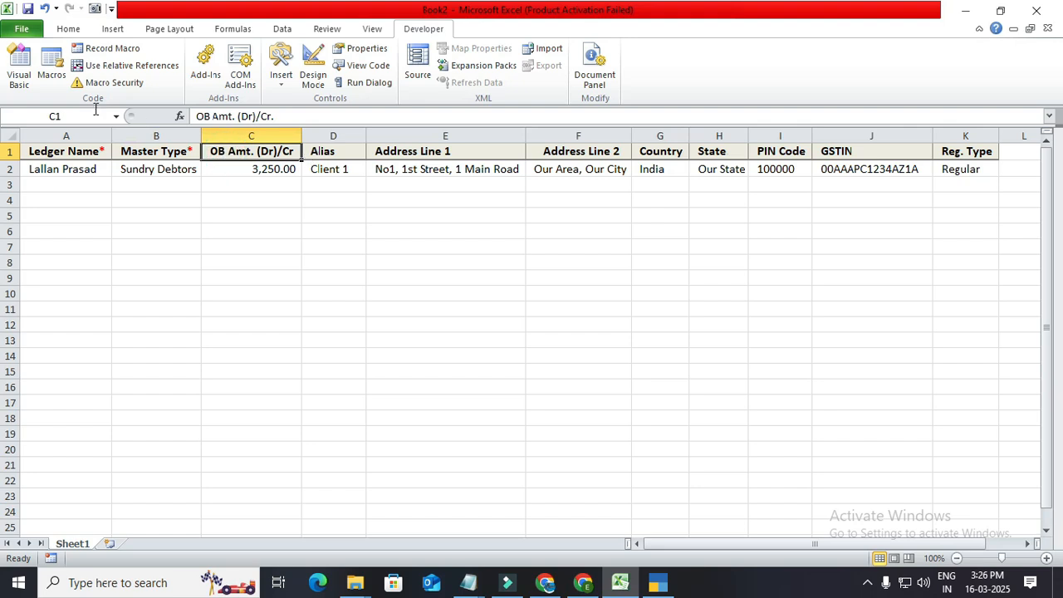
left_click(54, 116)
type("D1")
key("Return")
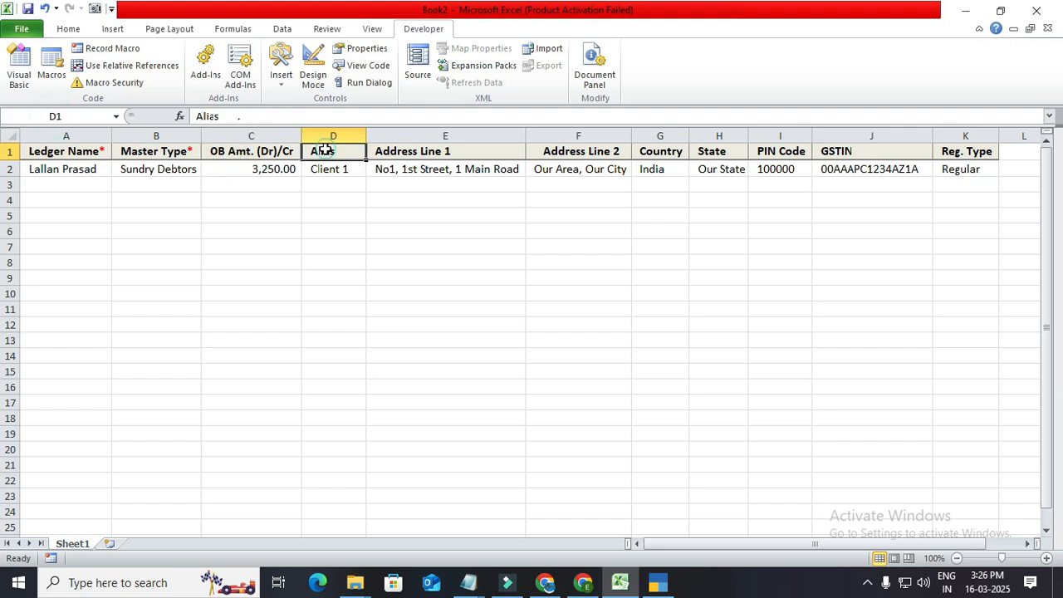
- Return to the Bank16032025.txt note and copy the whole prompt, from its first line through the closing ENVELOPE tag
left_click(470, 584)
left_click(506, 515)
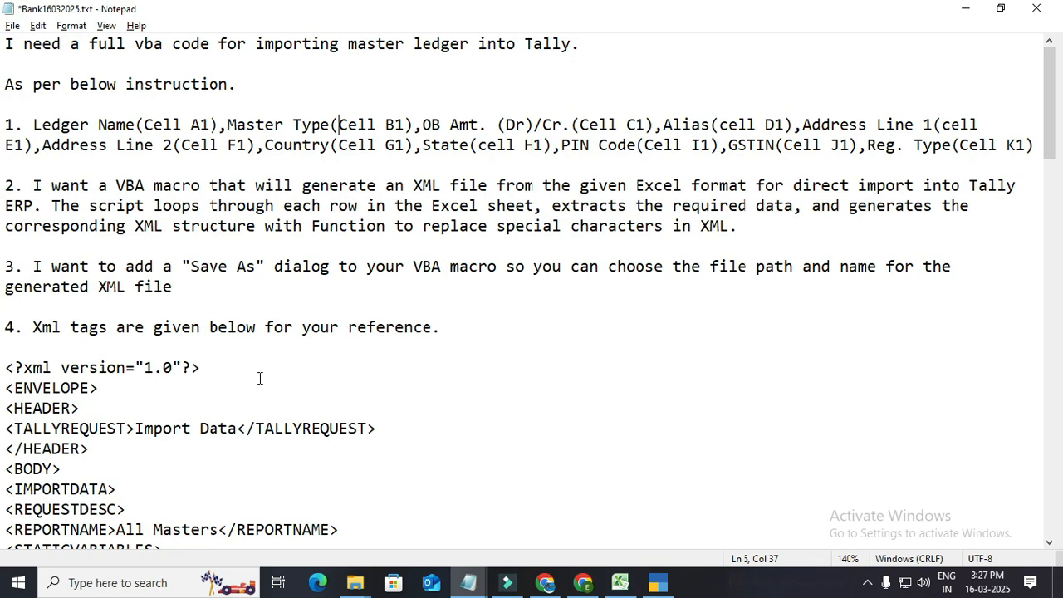
scroll(218, 461, "down", 7)
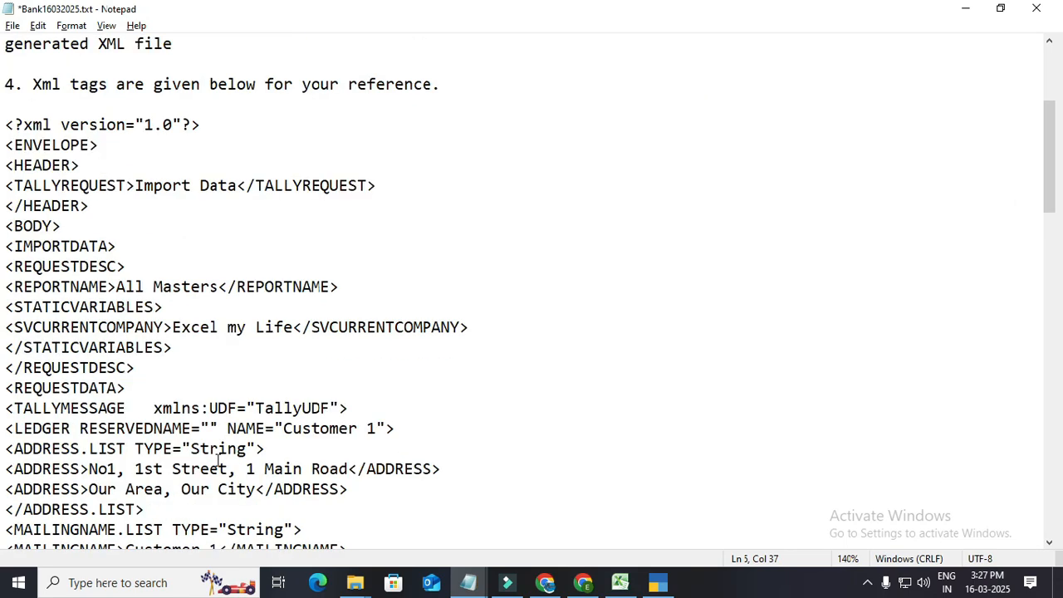
scroll(218, 460, "down", 5)
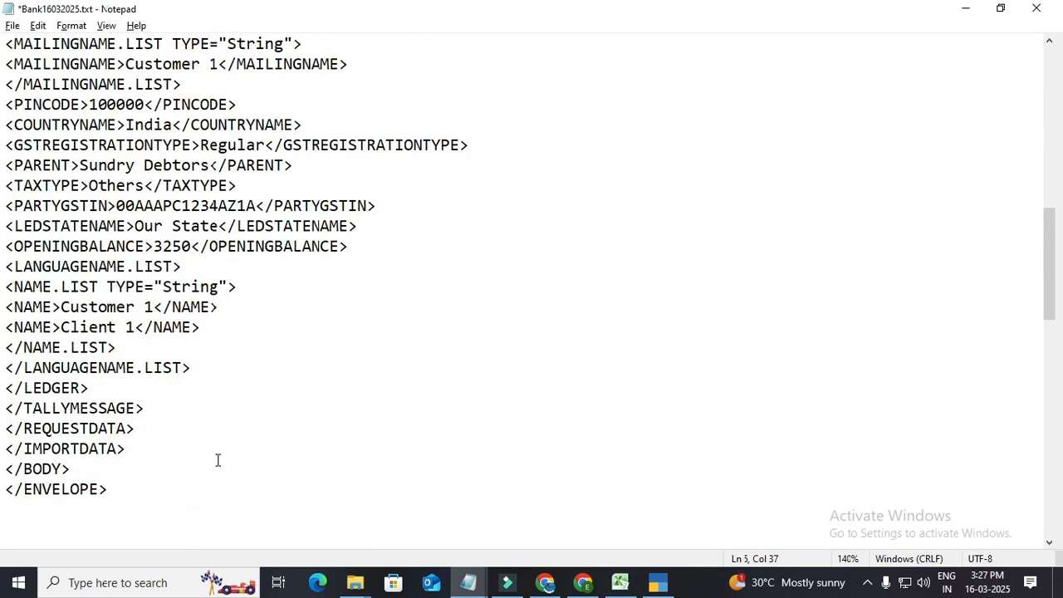
scroll(218, 461, "up", 12)
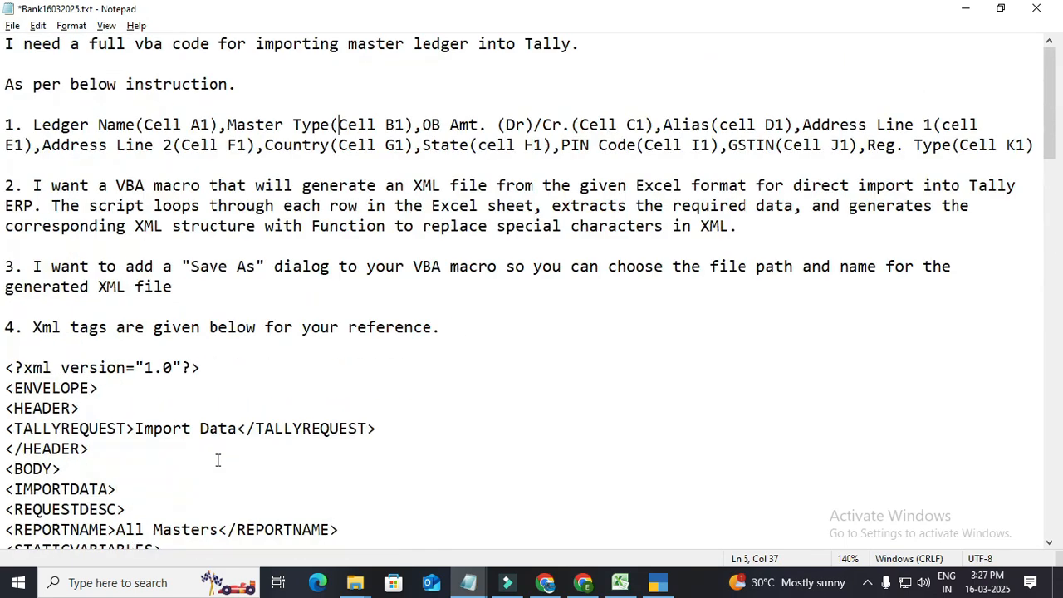
left_click(7, 43)
key("shift+Down")
key("shift+Down")
key("shift+Down")
key("shift+Down")
key("shift+Down")
key("shift+Down")
key("shift+Down")
key("shift+Down")
key("shift+Down")
key("shift+Down")
key("shift+Down")
key("shift+Down")
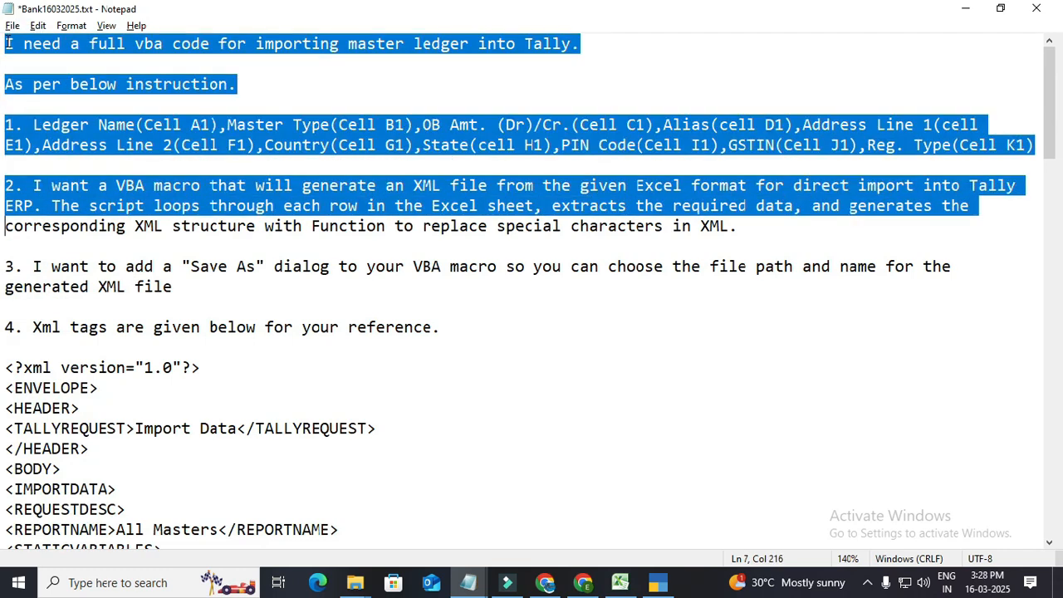
key("shift+Down")
key("shift+Down")
key("shift+Down")
key("shift+Down")
key("shift+Down")
key("shift+Down")
key("shift+Down")
key("shift+Down")
key("shift+Down")
key("shift+Down")
key("shift+Down")
key("shift+Down")
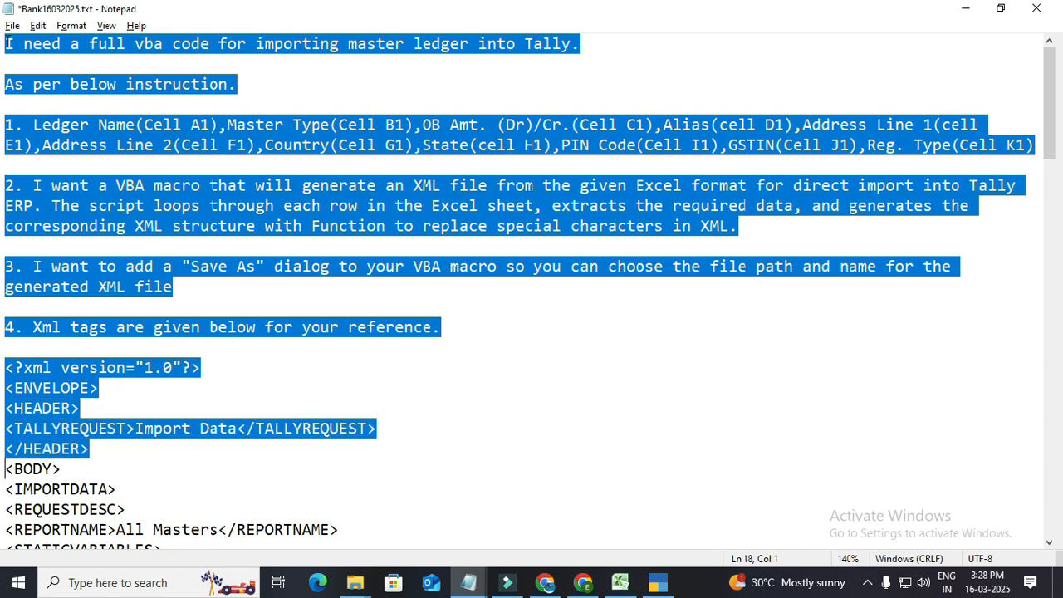
key("shift+Down")
key("shift+Down")
key("shift+Down")
key("shift+Down")
key("shift+Down")
key("shift+Down")
key("shift+Down")
key("shift+Down")
key("shift+Down")
key("shift+Down")
key("shift+Down")
key("shift+Down")
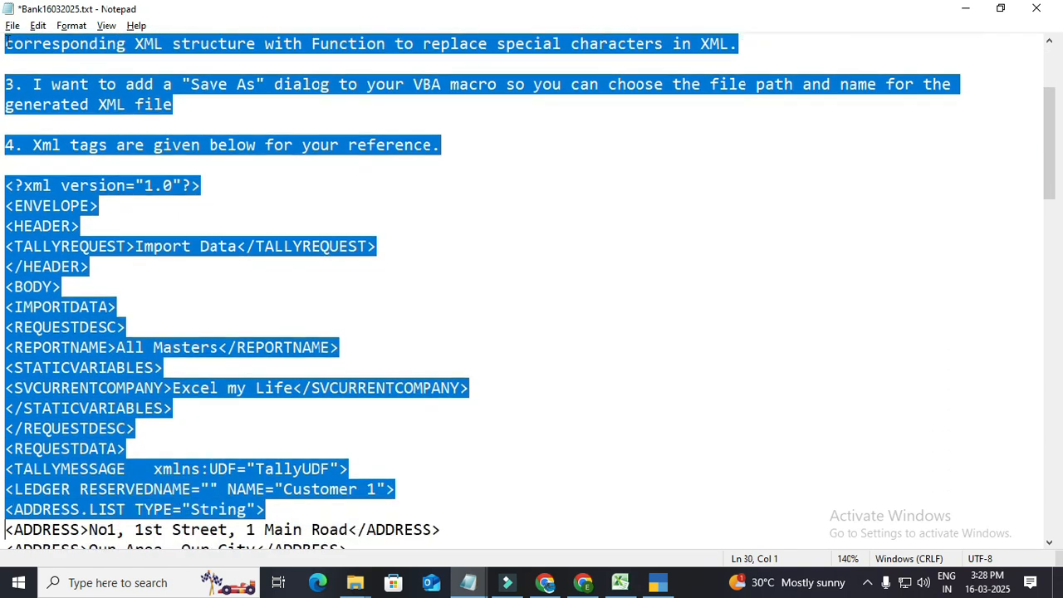
key("shift+Down")
key("shift+Down")
key("shift+Down")
key("shift+Down")
key("shift+Down")
key("shift+Down")
key("shift+Down")
key("shift+Down")
key("shift+Down")
key("shift+Down")
key("shift+Down")
key("shift+Down")
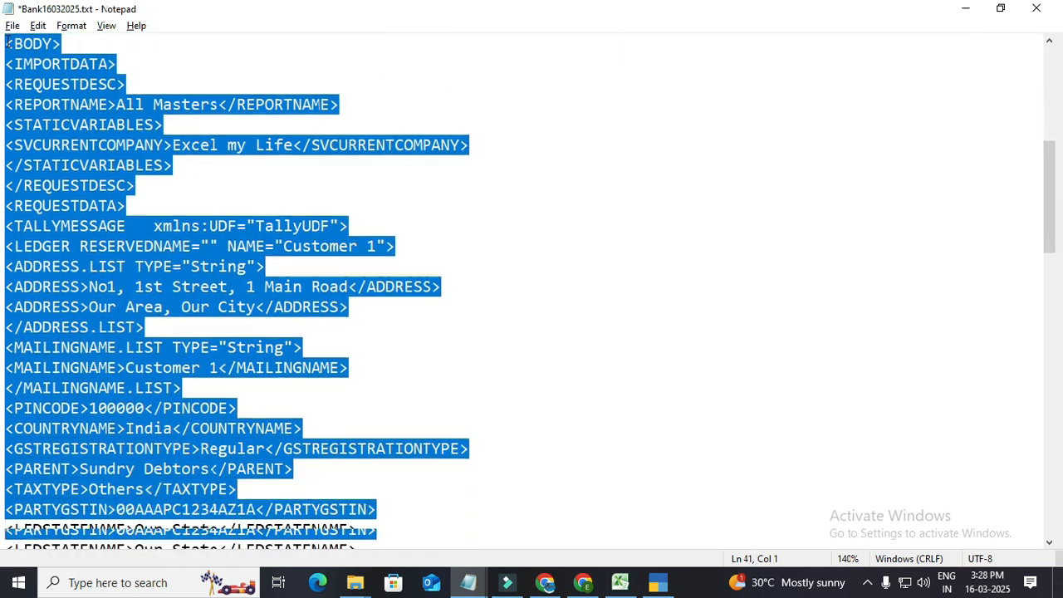
key("shift+Down")
key("shift+Down")
key("shift+Down")
key("shift+Down")
key("shift+Down")
key("shift+Down")
key("shift+Down")
key("shift+Down")
key("shift+Down")
key("shift+Down")
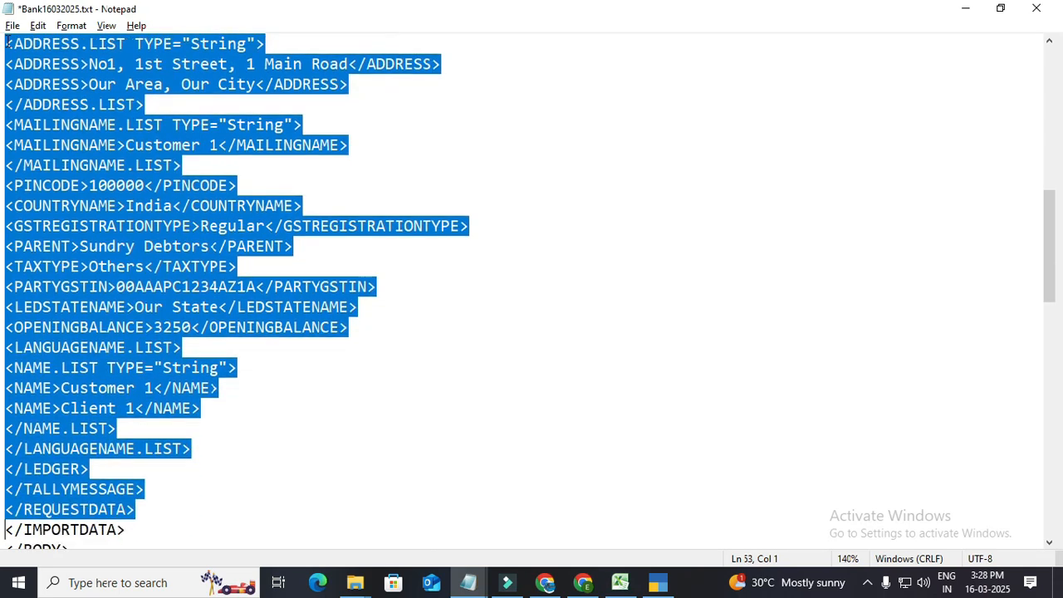
key("shift+Down")
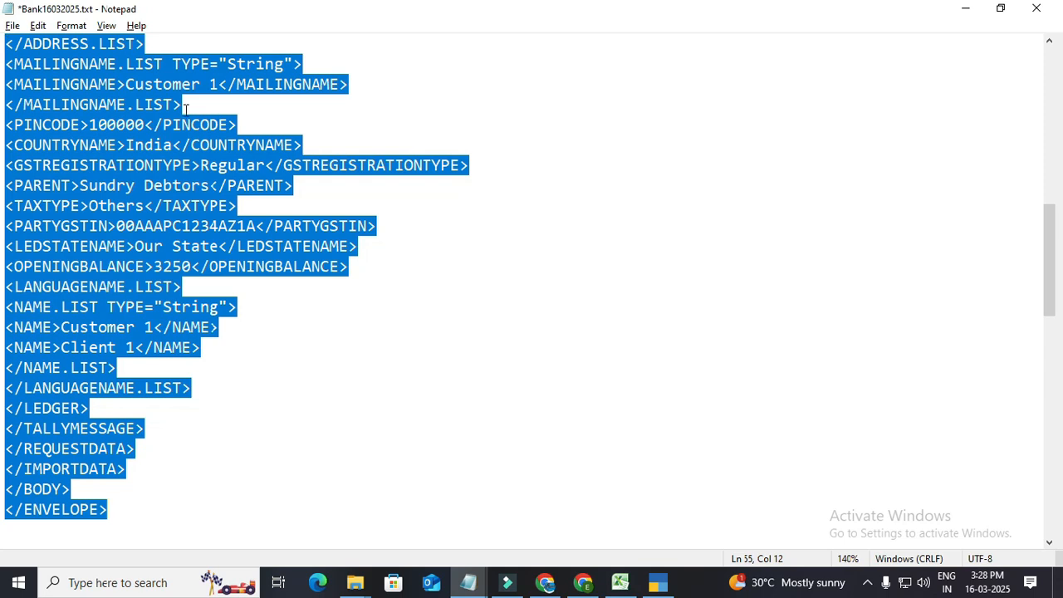
- Switch to ChatGPT in the browser, paste the copied ledger import prompt and send it
left_click(546, 583)
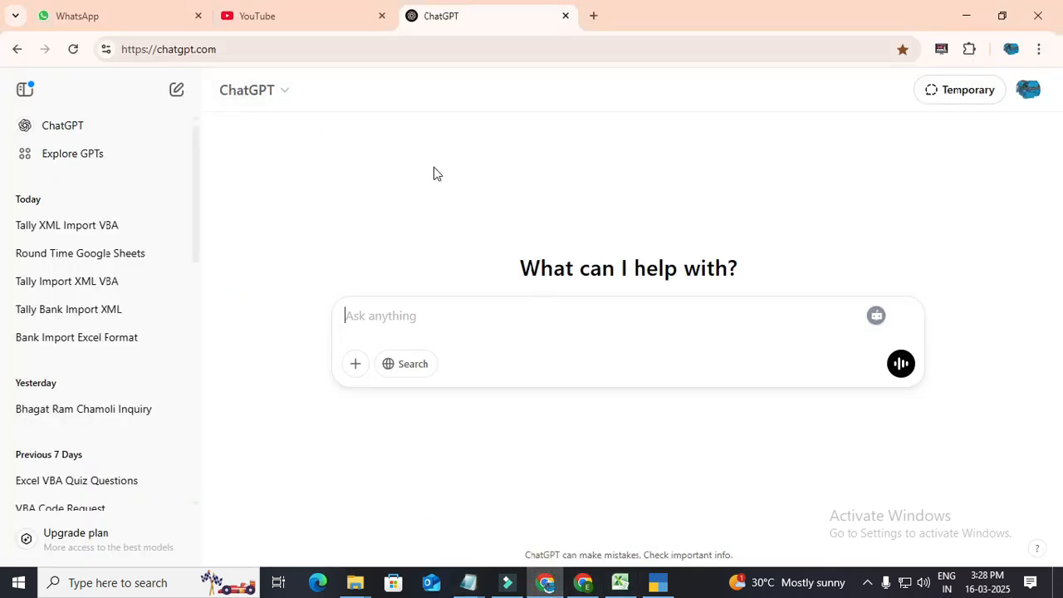
scroll(437, 173, "up", 3)
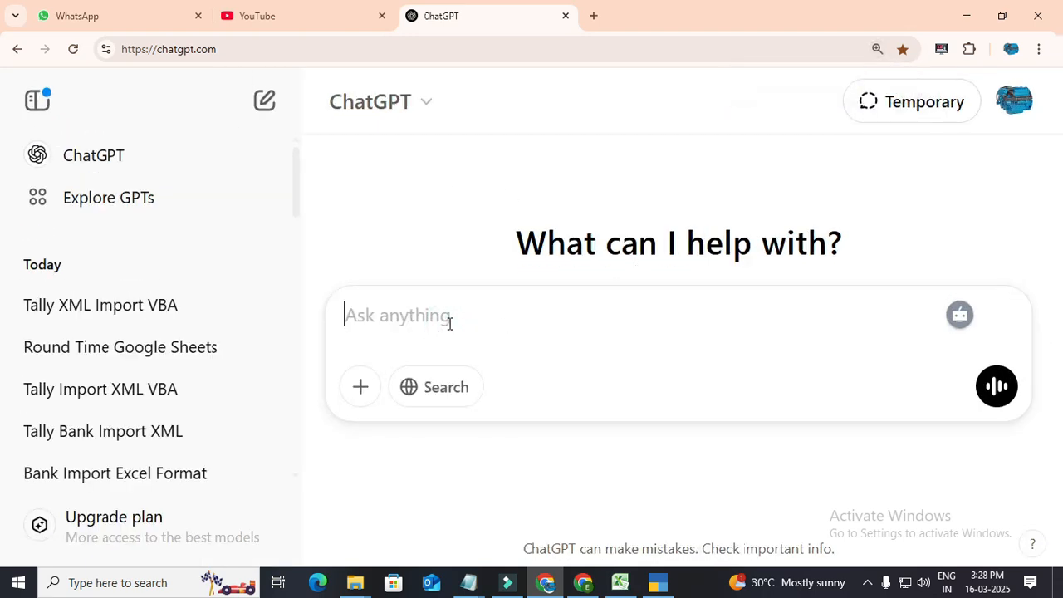
key("ctrl+v")
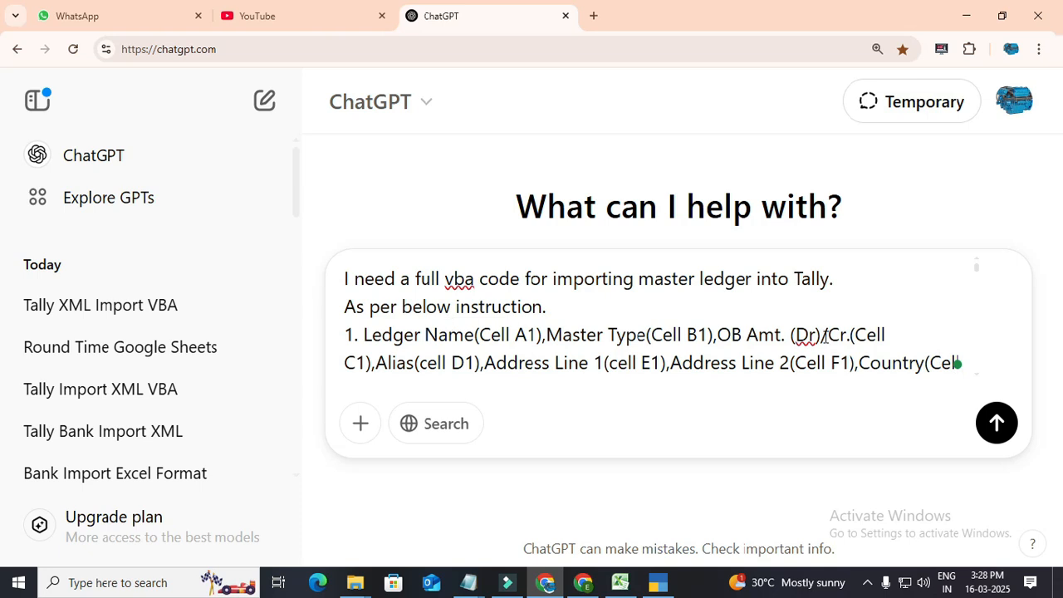
left_click(997, 425)
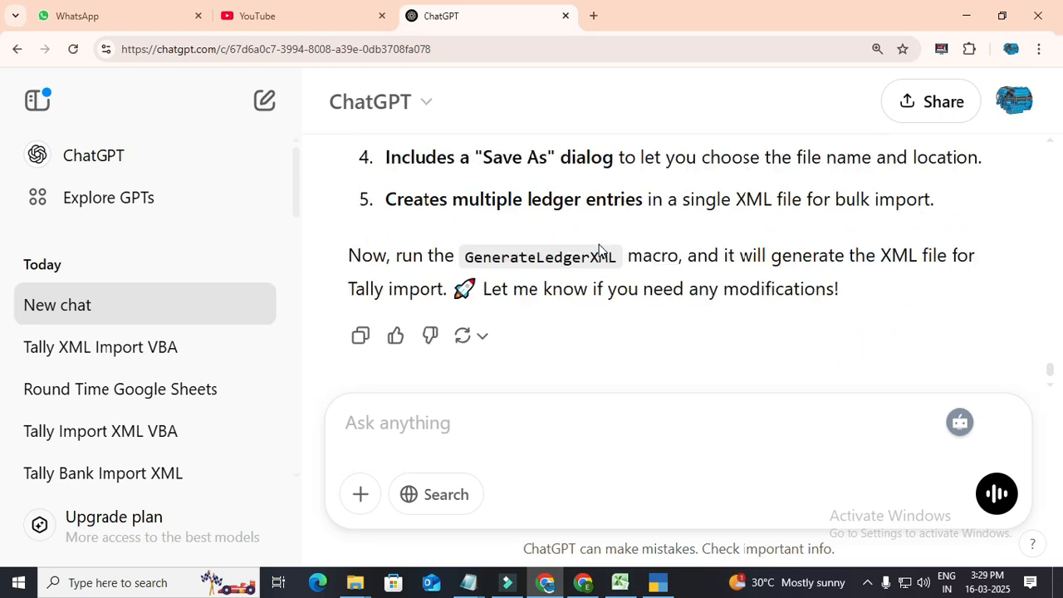
- Review the generated answer and copy the full GenerateLedgerXML VBA code block
scroll(612, 280, "up", 1)
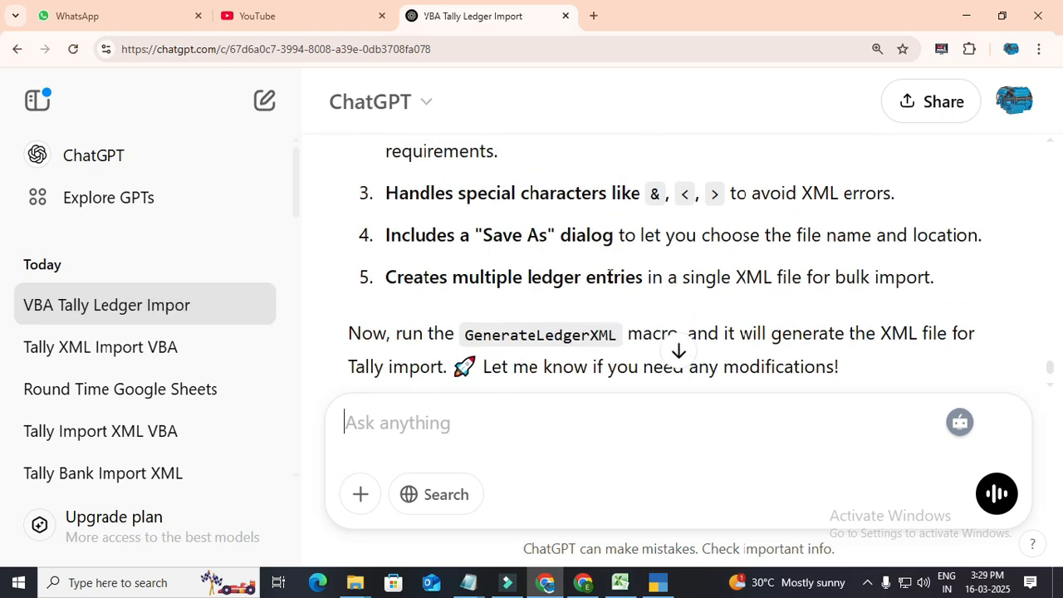
key("ctrl+minus")
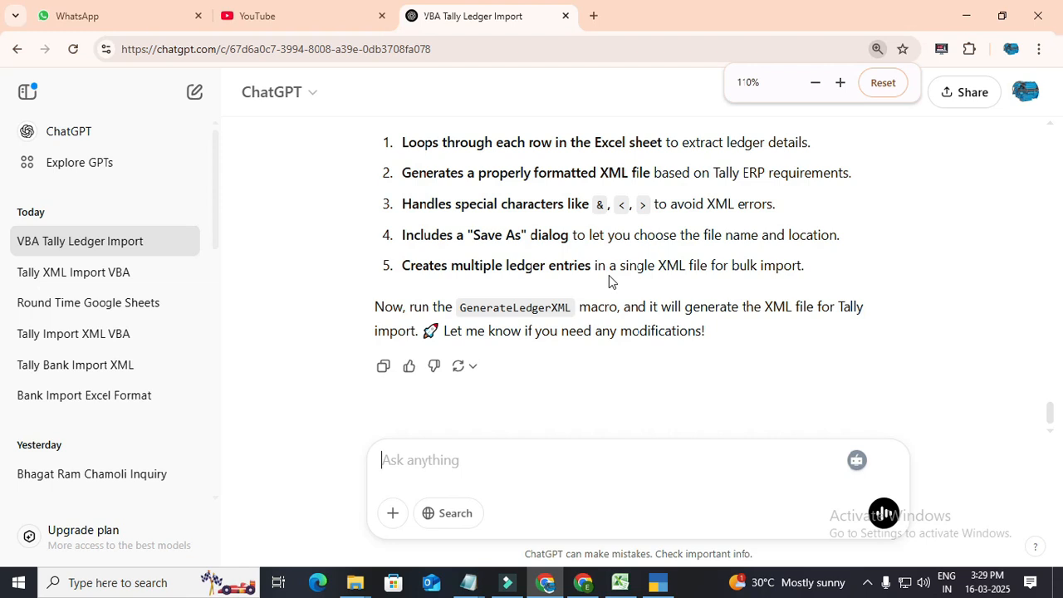
scroll(609, 275, "up", 3)
scroll(609, 275, "down", 1)
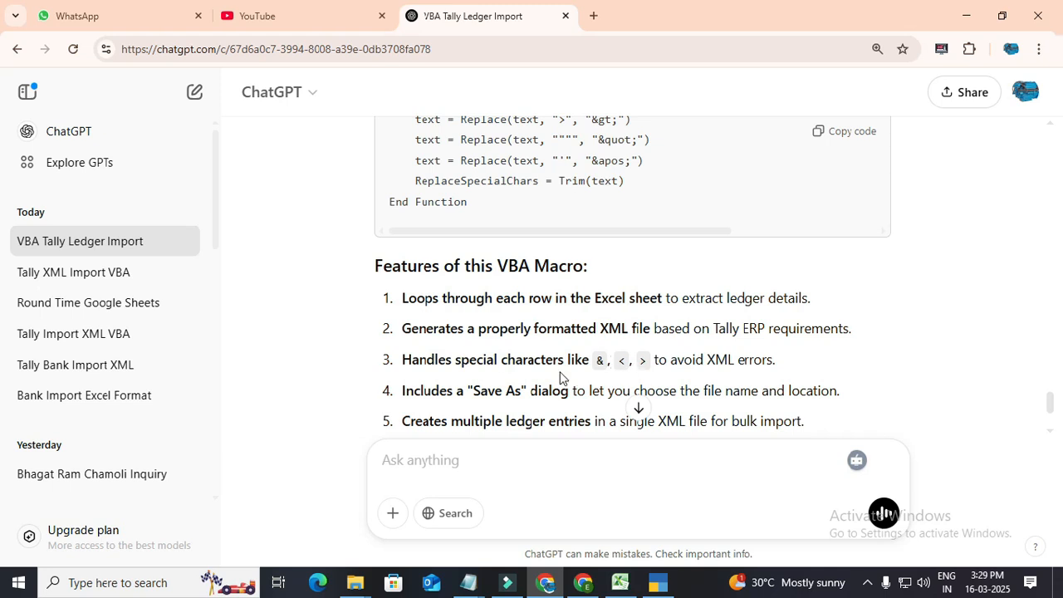
scroll(572, 374, "down", 2)
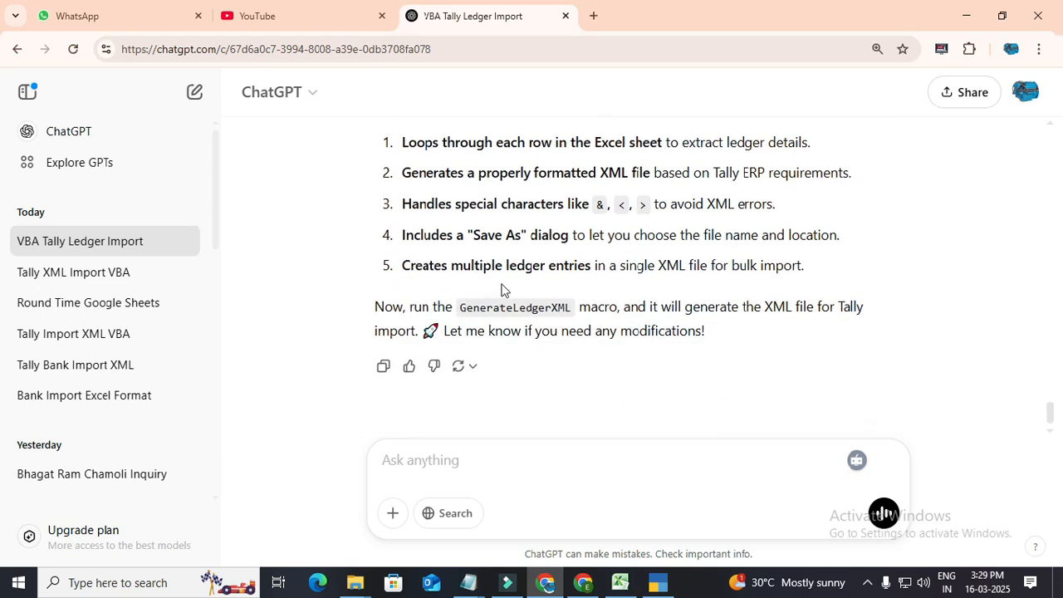
scroll(555, 284, "up", 8)
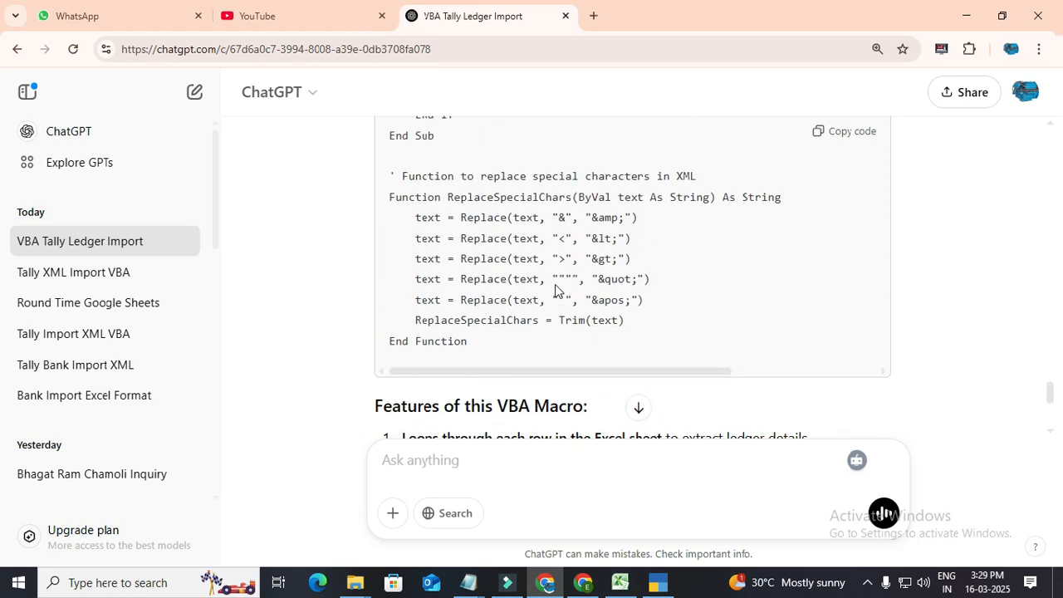
scroll(555, 284, "up", 8)
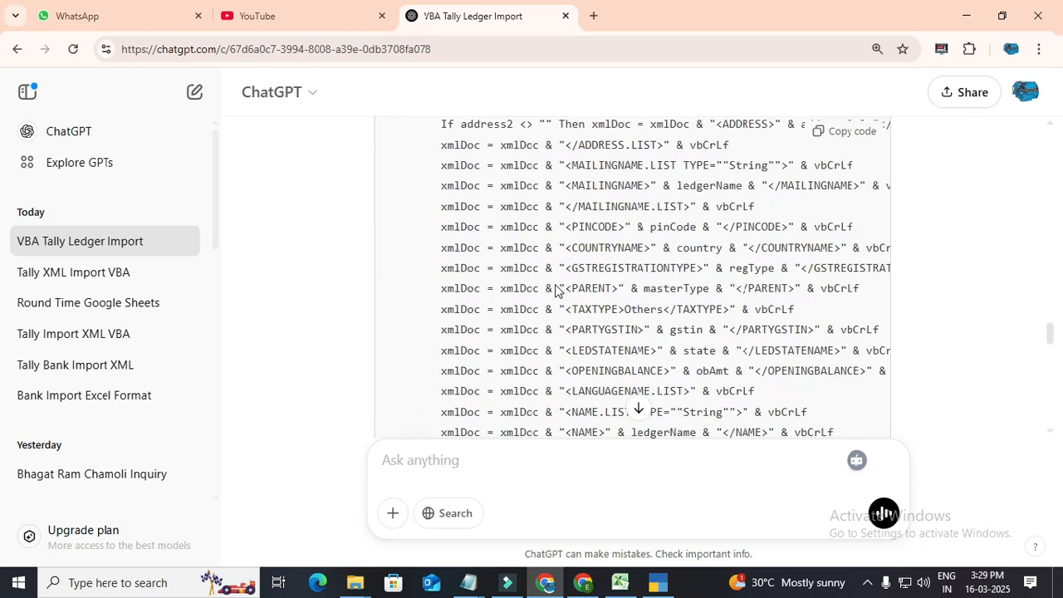
scroll(554, 290, "up", 8)
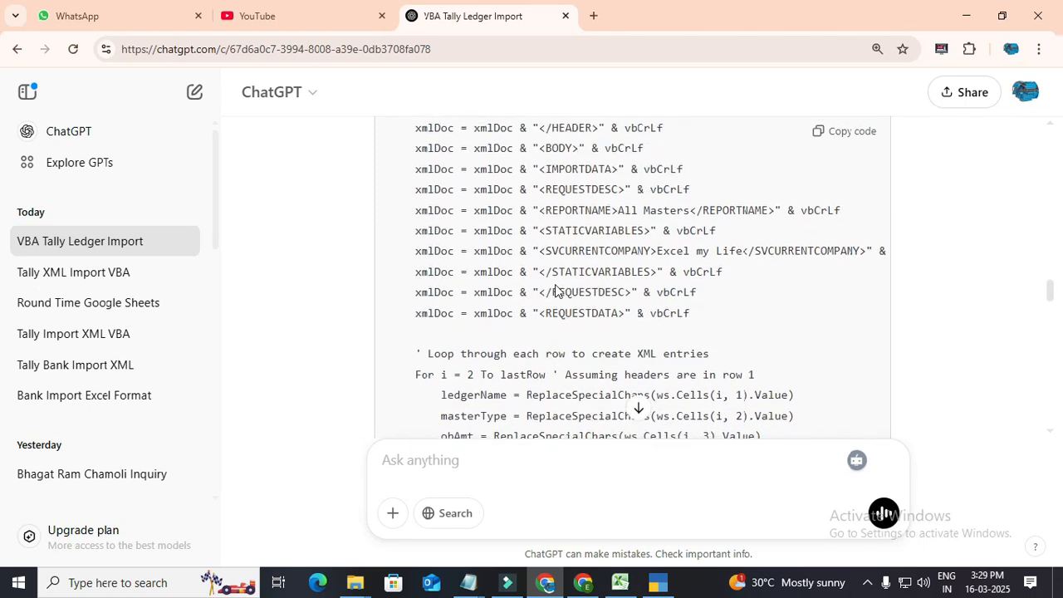
scroll(555, 284, "up", 2)
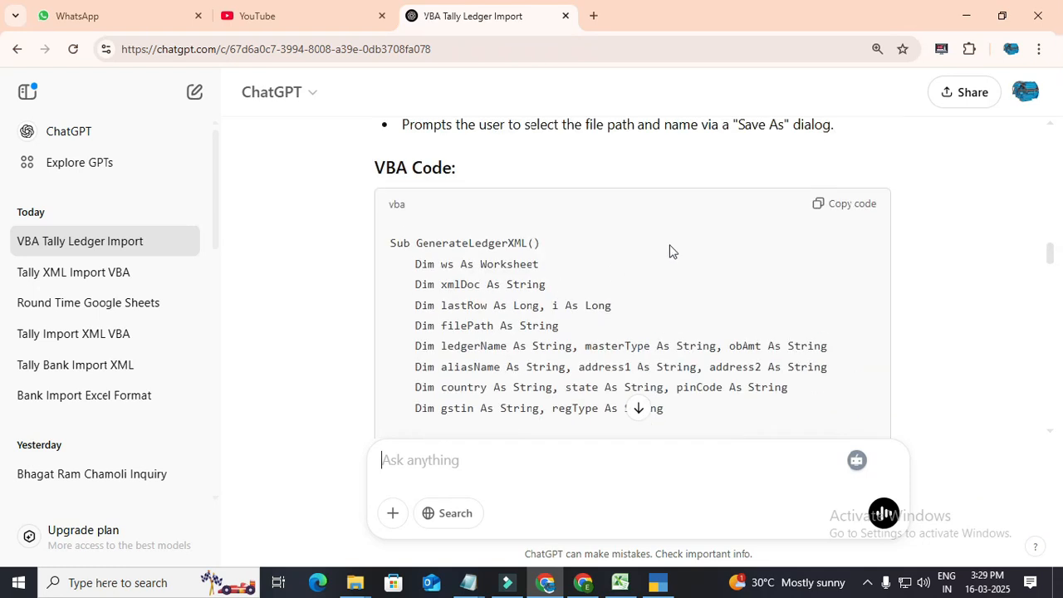
left_click(816, 205)
scroll(645, 322, "up", 2)
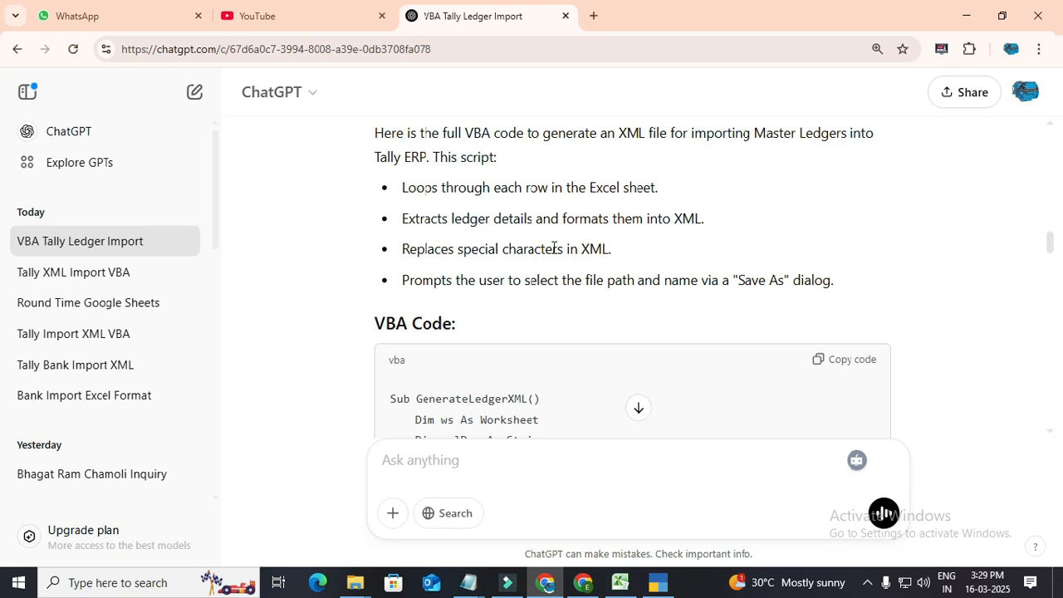
- Switch to Excel, open the Visual Basic editor for Book2 and display the code of Module1
mouse_move(620, 581)
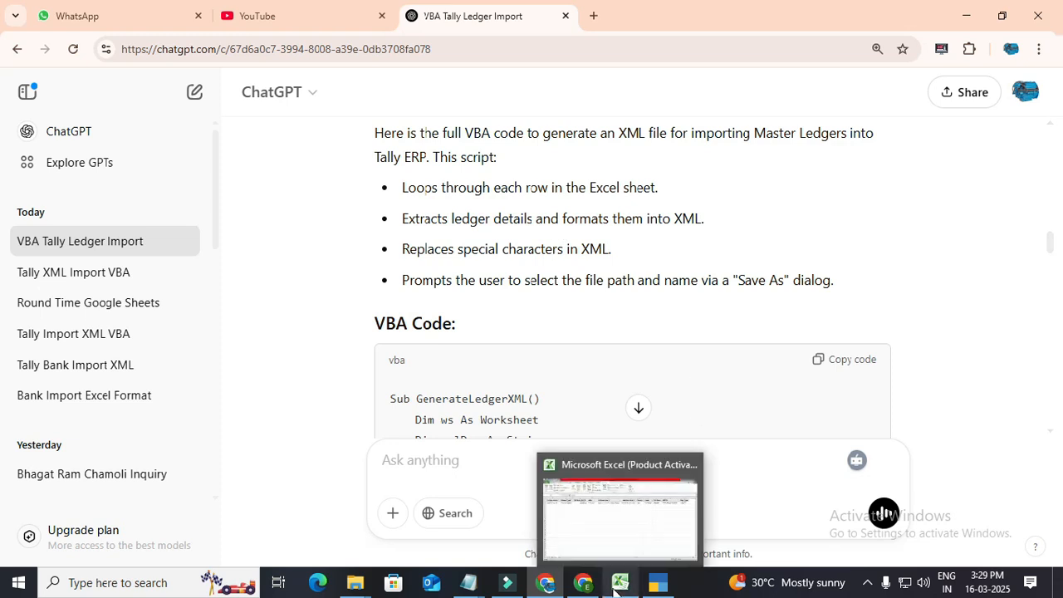
left_click(612, 540)
left_click(19, 68)
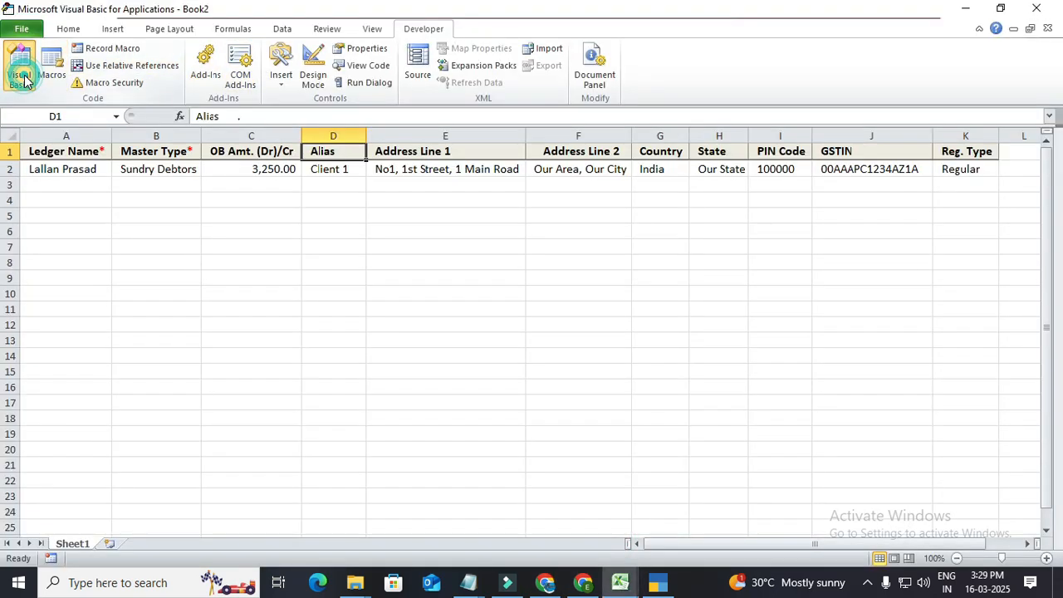
double_click(78, 168)
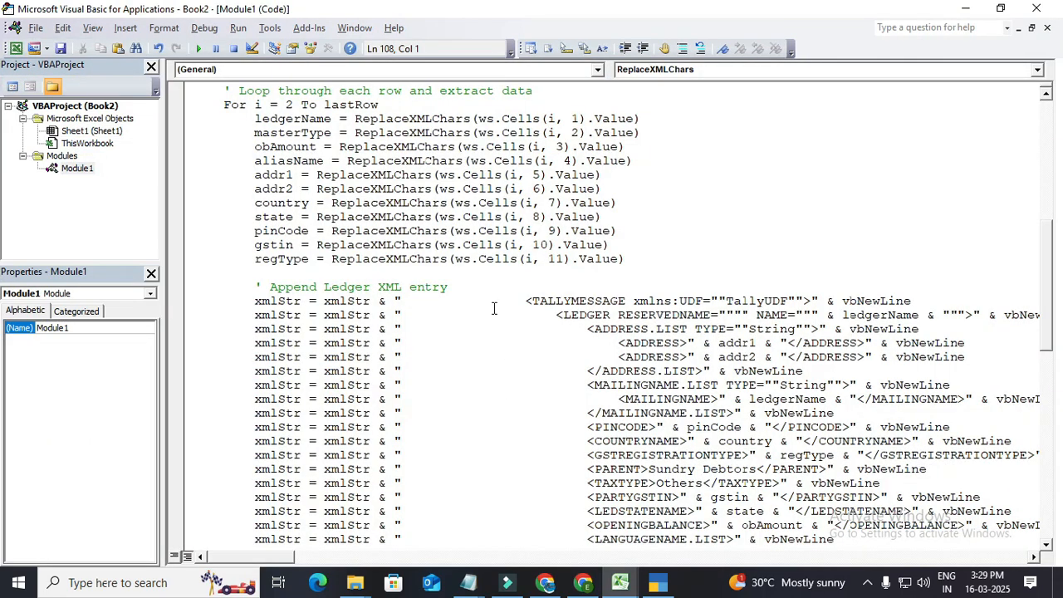
scroll(494, 337, "down", 3)
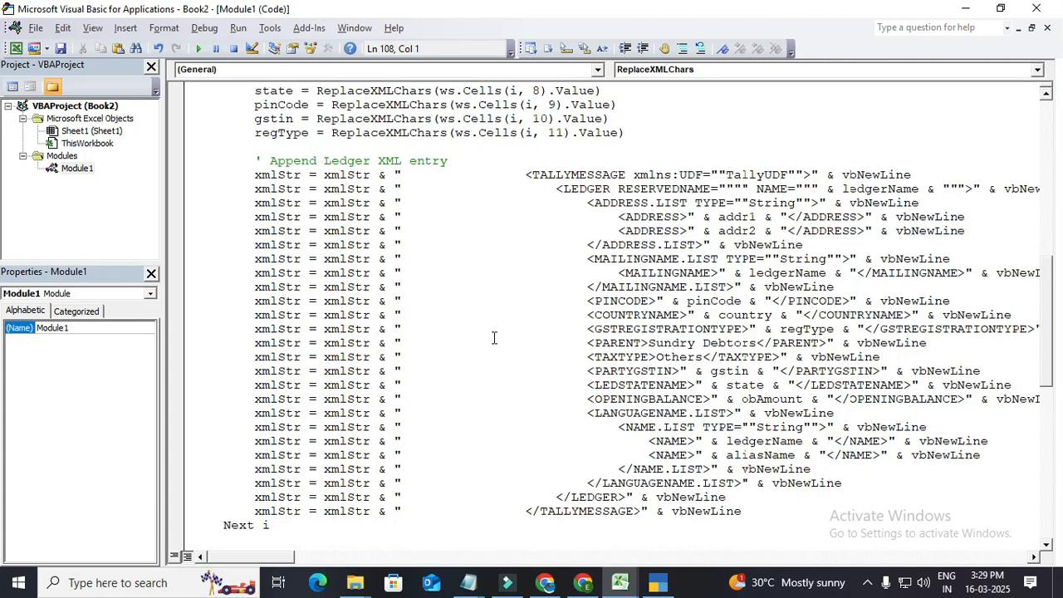
- Replace all existing code in Module1 with the copied GenerateLedgerXML macro
key("ctrl+a")
key("Delete")
key("ctrl+v")
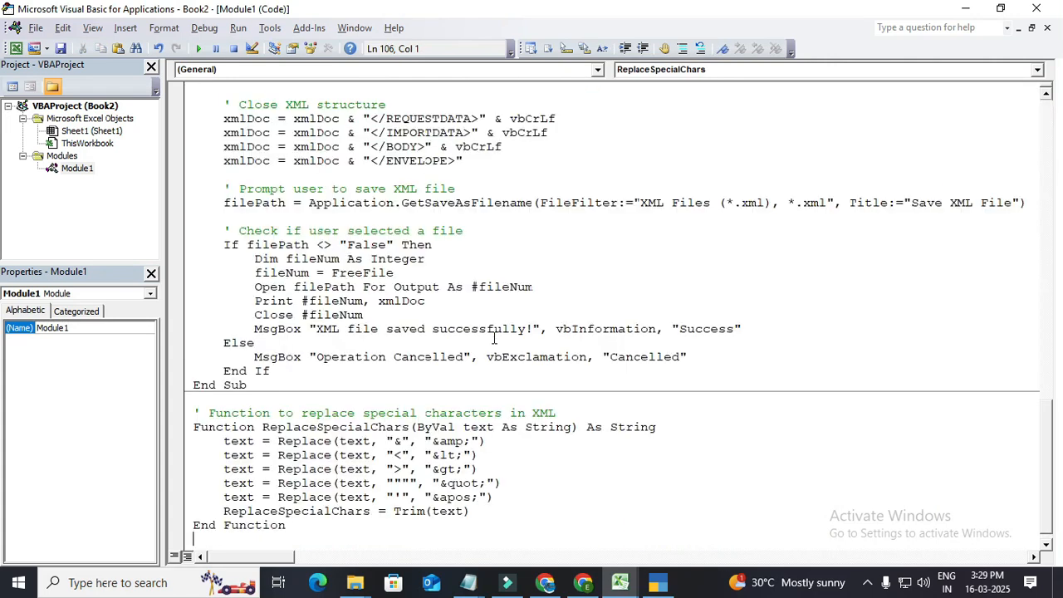
- Run the GenerateLedgerXML macro, save its output to the Desktop as Book2.xml and dismiss the completion message
scroll(493, 337, "up", 20)
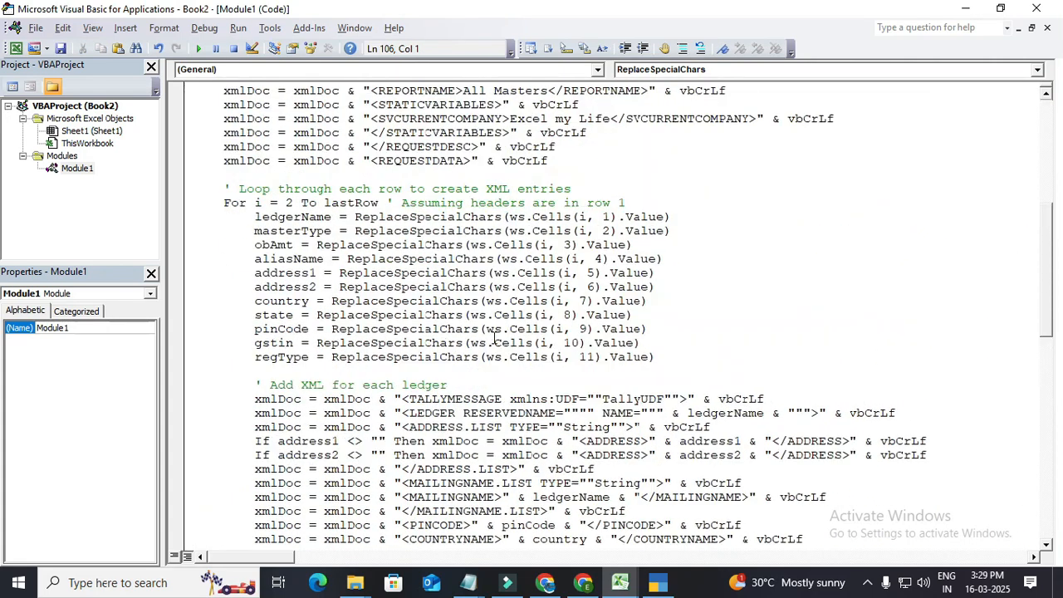
left_click(199, 48)
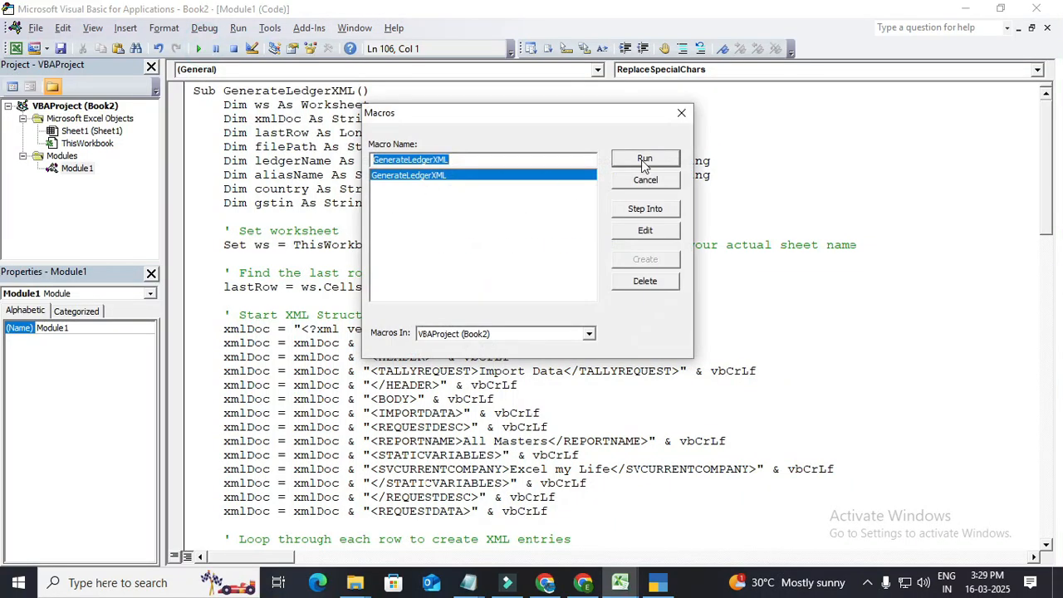
left_click(645, 160)
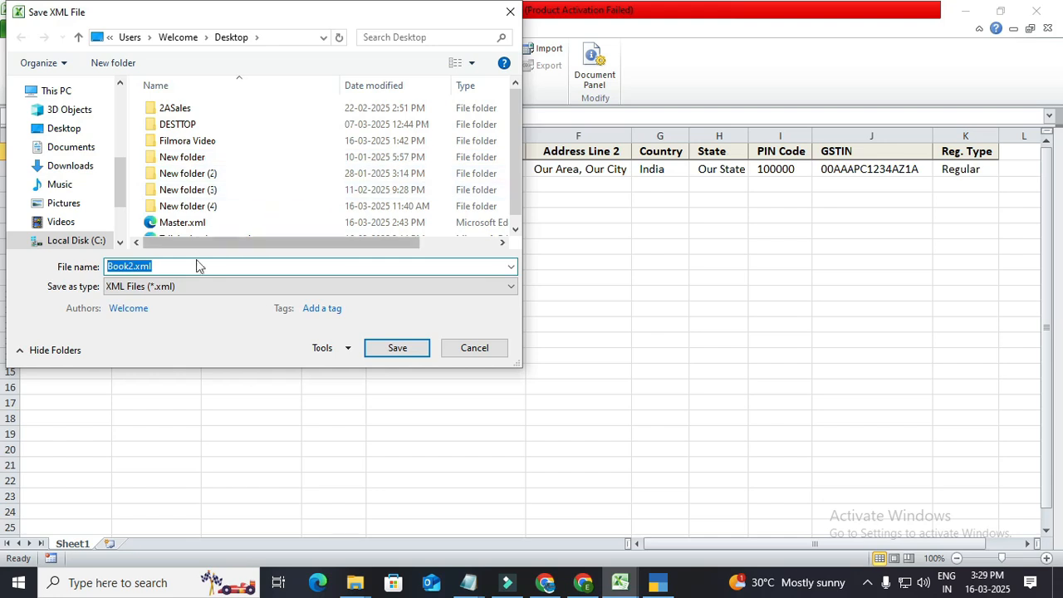
left_click_drag(160, 267, 92, 262)
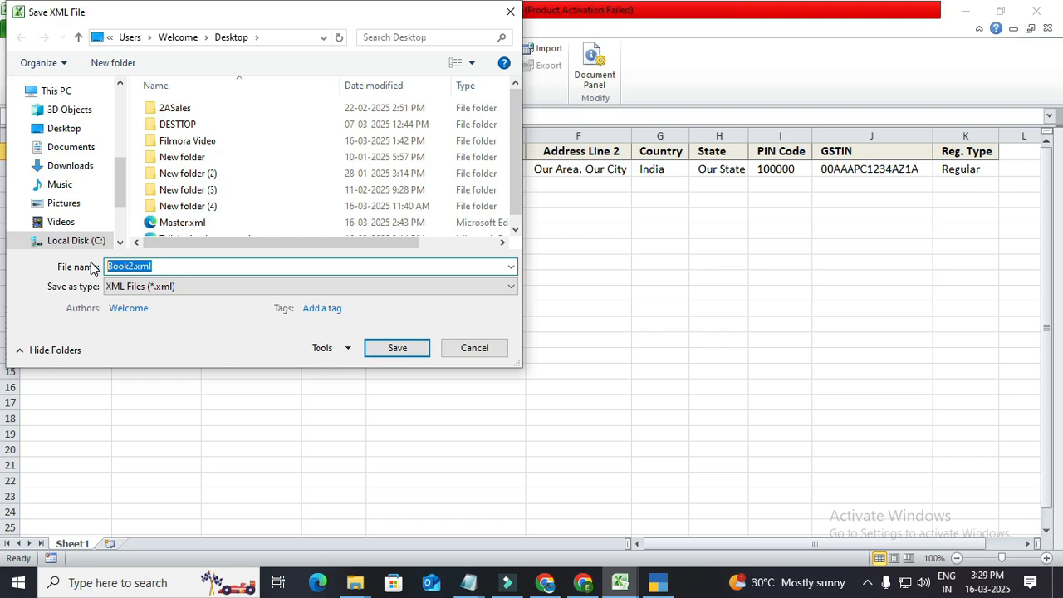
left_click(64, 129)
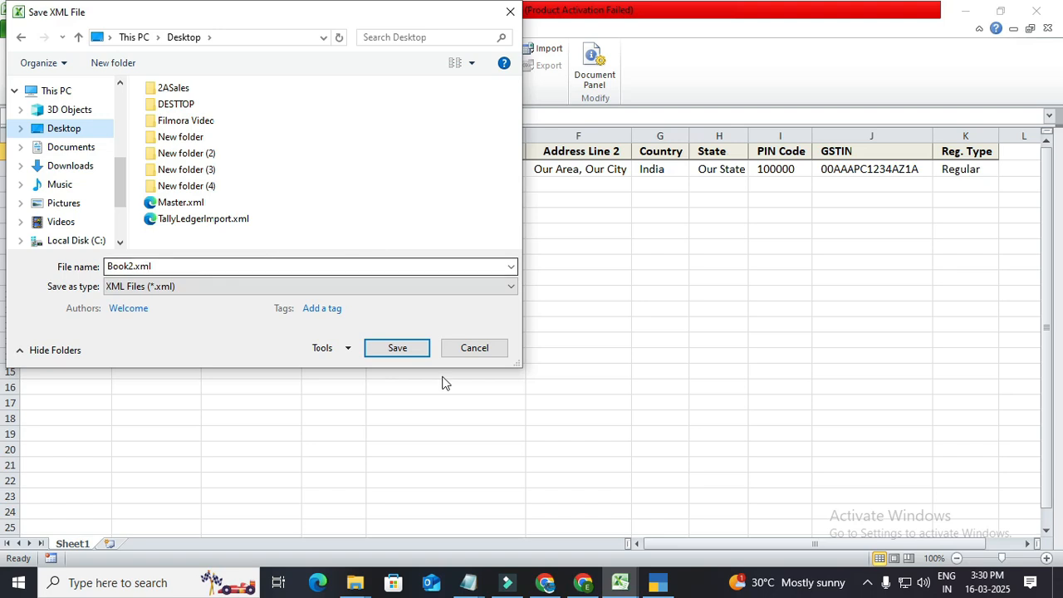
left_click(411, 352)
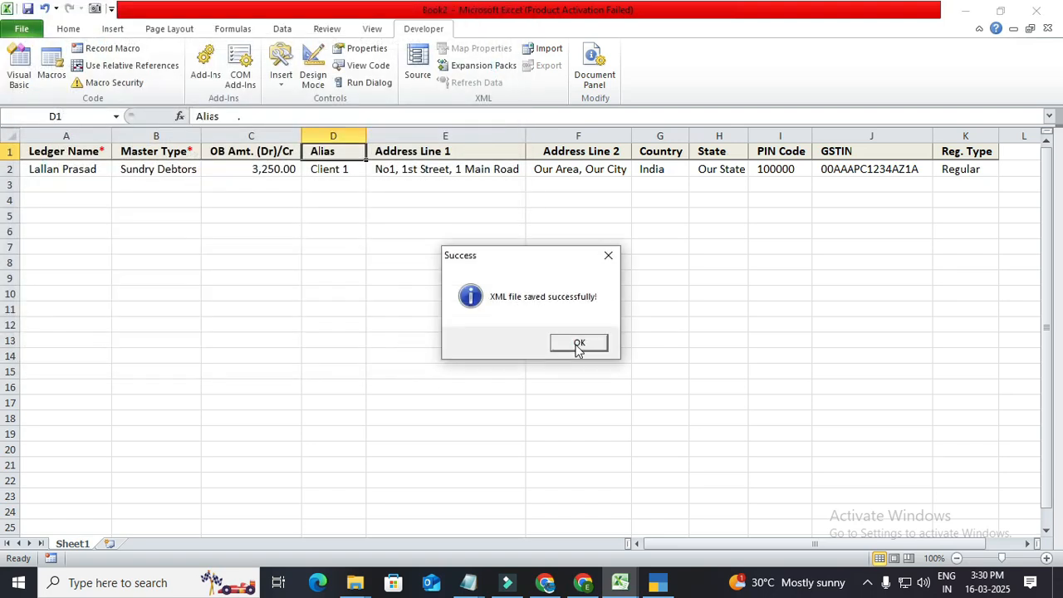
left_click(579, 345)
- Switch to TallyPrime, look up the sheet's ledger name in the ledger alteration list and return to the Gateway
left_click(658, 582)
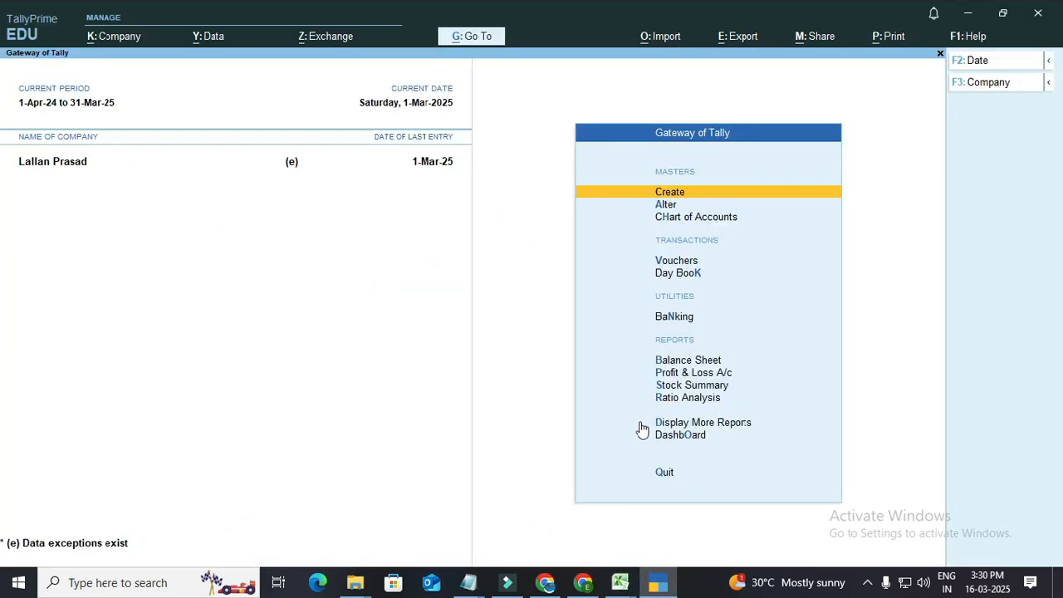
key("Down")
key("Return")
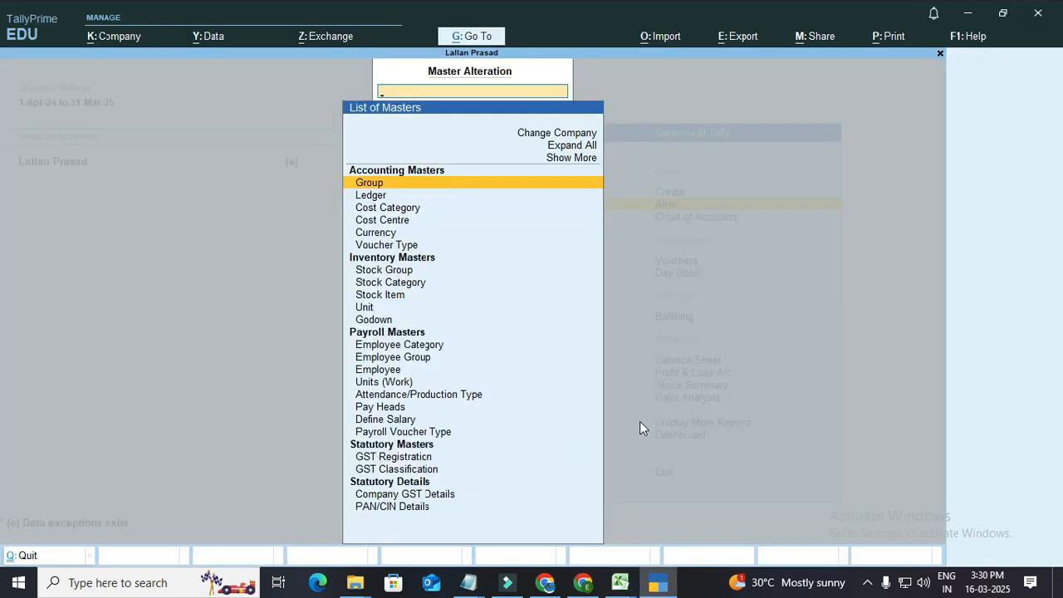
type("Lal")
key("BackSpace")
key("BackSpace")
key("BackSpace")
key("Down")
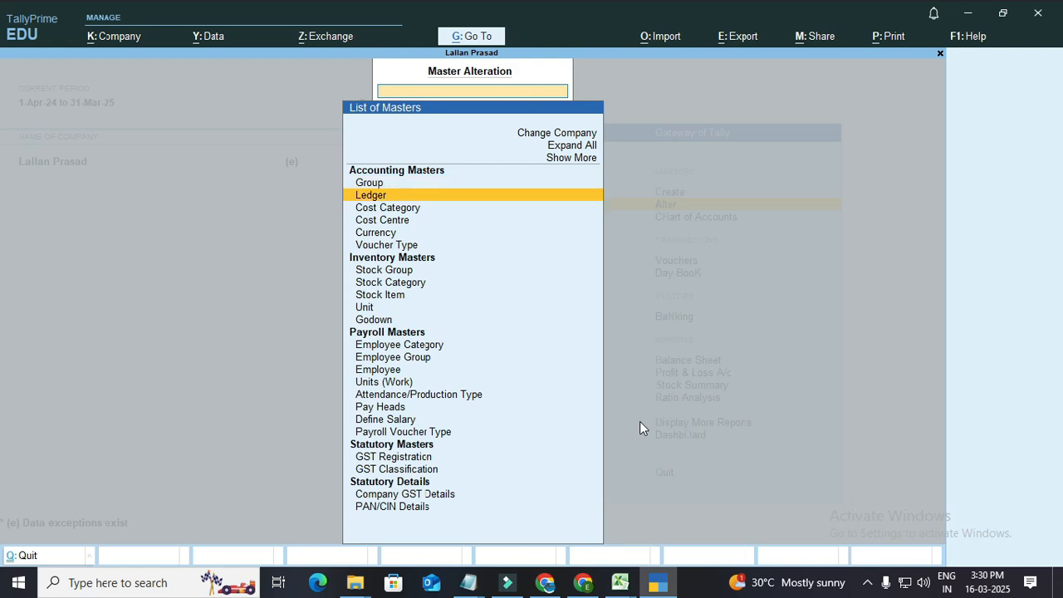
key("Return")
type("La")
key("BackSpace")
key("BackSpace")
key("Escape")
key("Escape")
key("Escape")
key("Escape")
- Show the Windows desktop and copy the full path of Book2.xml from the file's security properties
key("super+d")
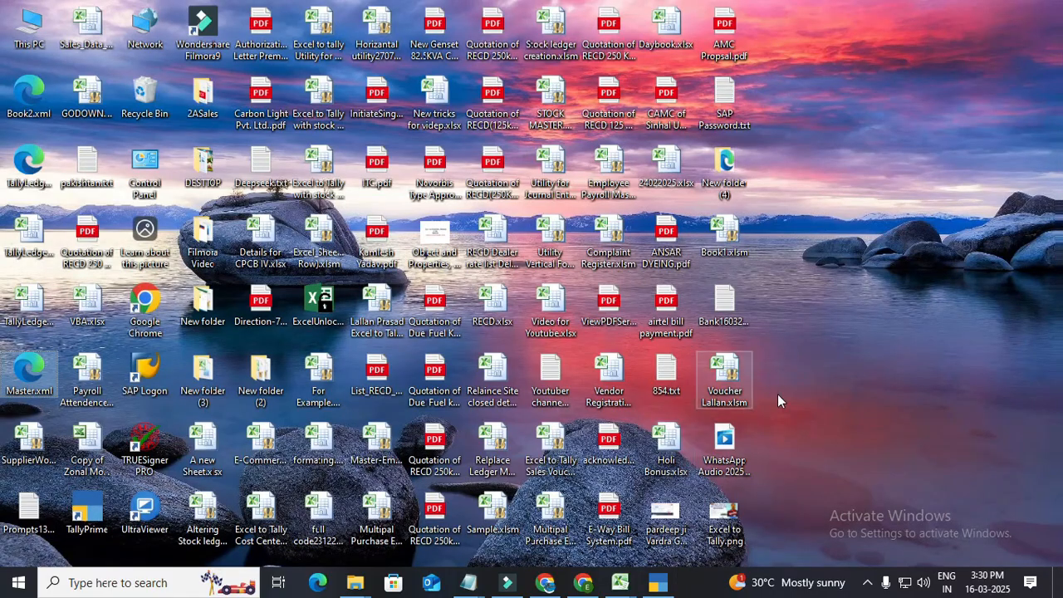
right_click(39, 101)
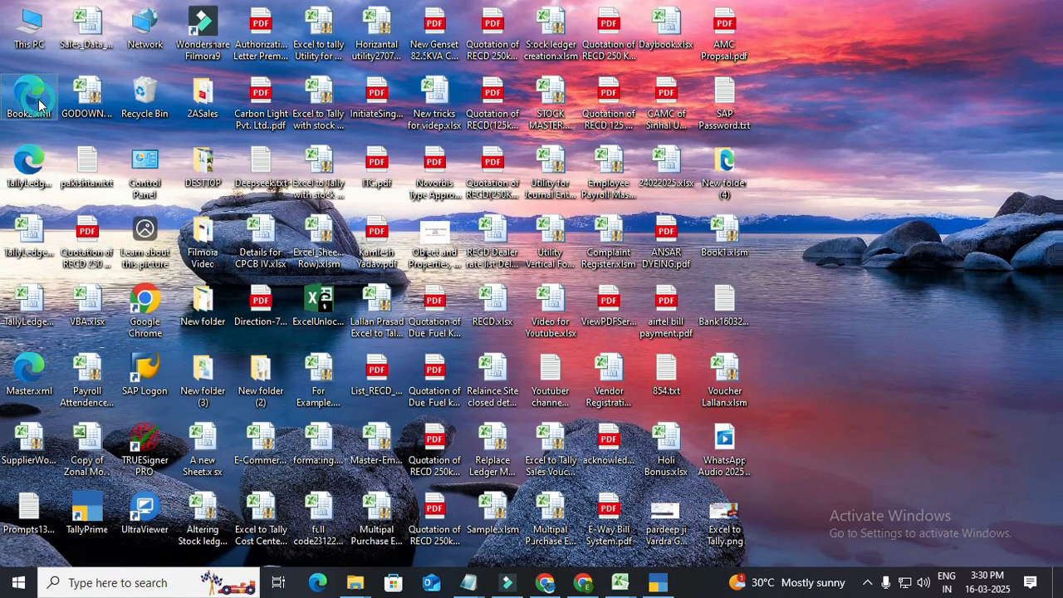
left_click(85, 429)
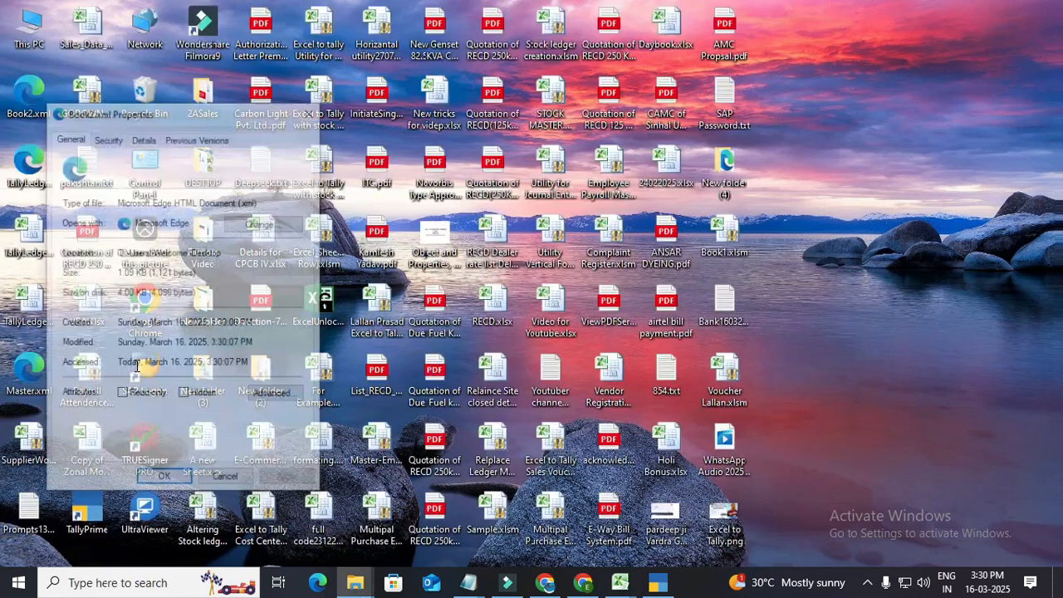
left_click(103, 138)
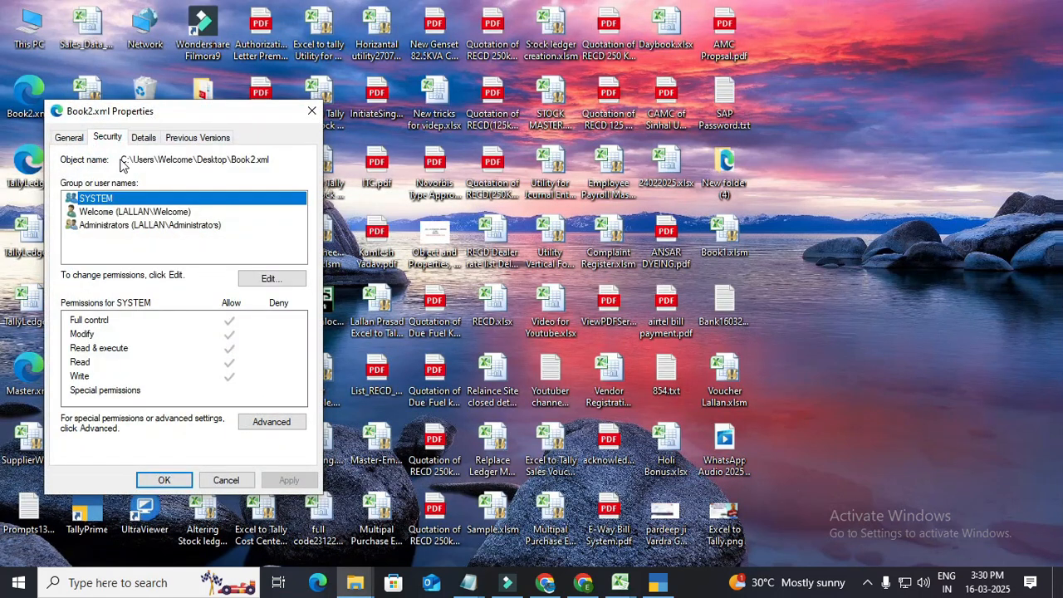
left_click_drag(122, 159, 282, 157)
right_click(259, 159)
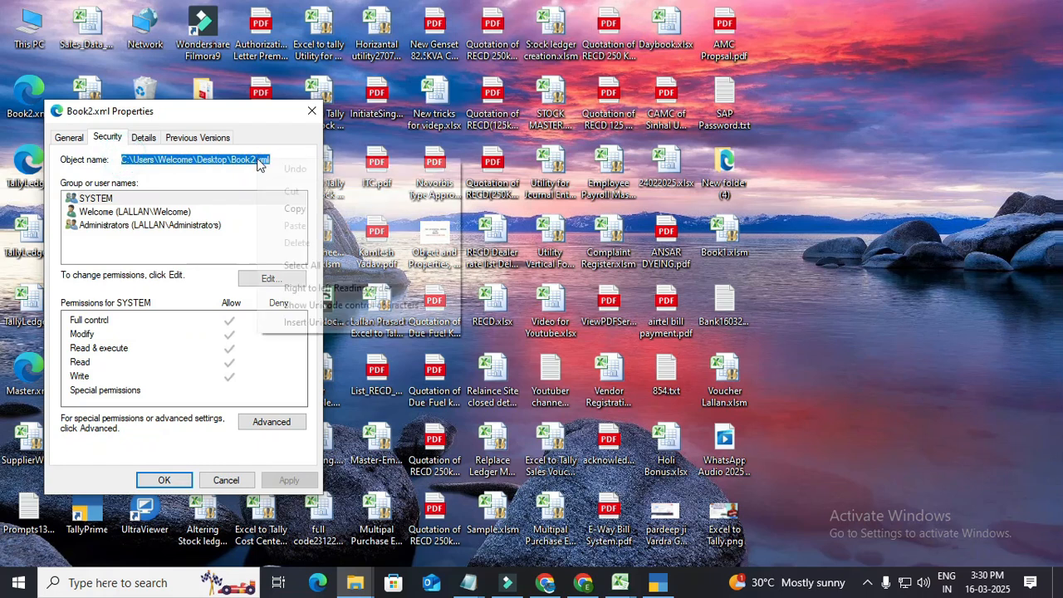
left_click(313, 211)
- In TallyPrime, set up a masters import in XML format with Book2.xml from the Desktop, keeping Modify with New Data
left_click(658, 583)
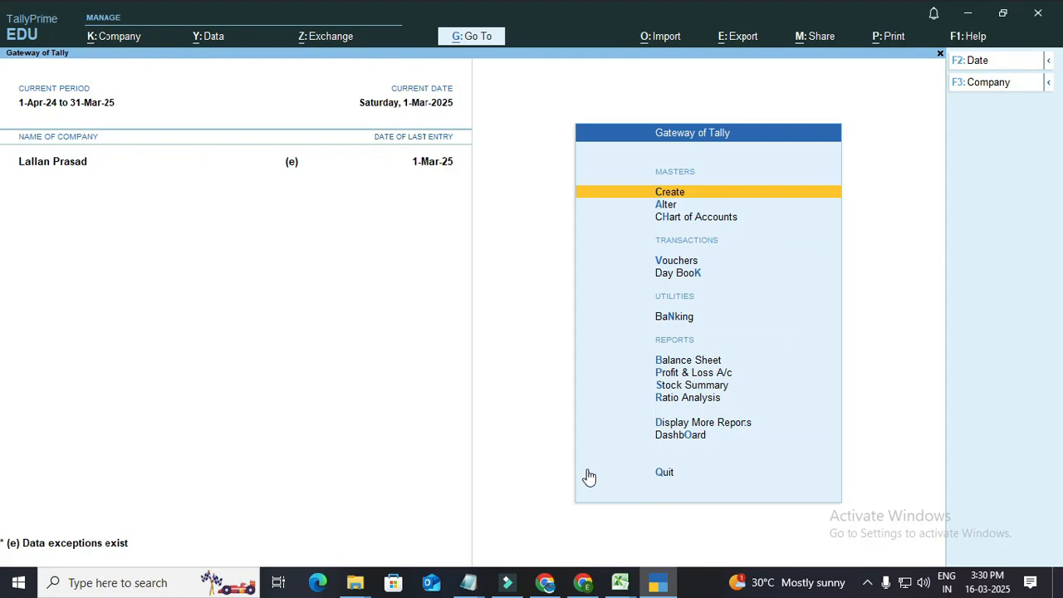
left_click(653, 47)
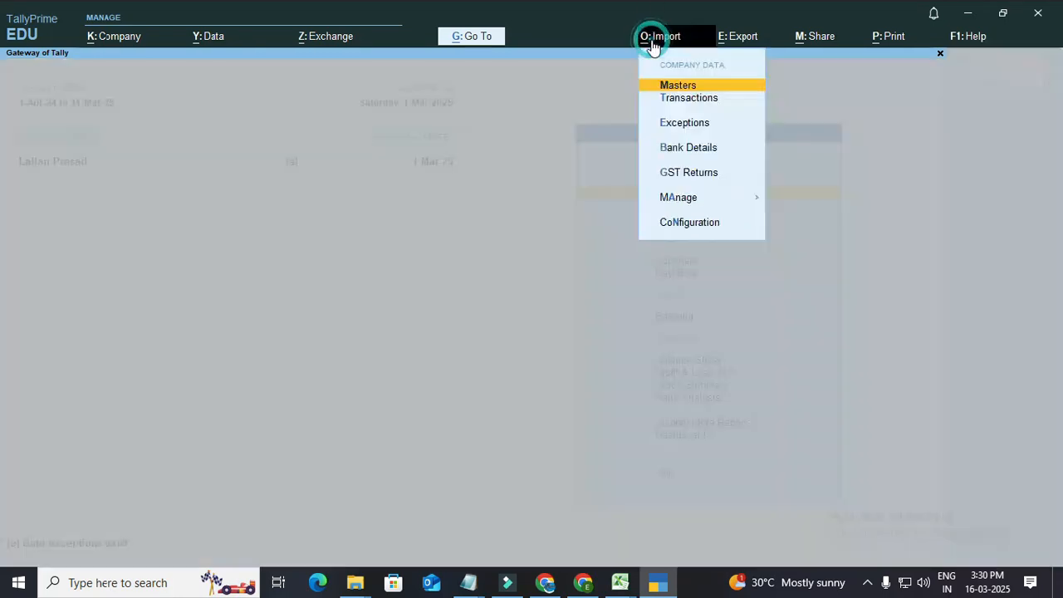
key("Return")
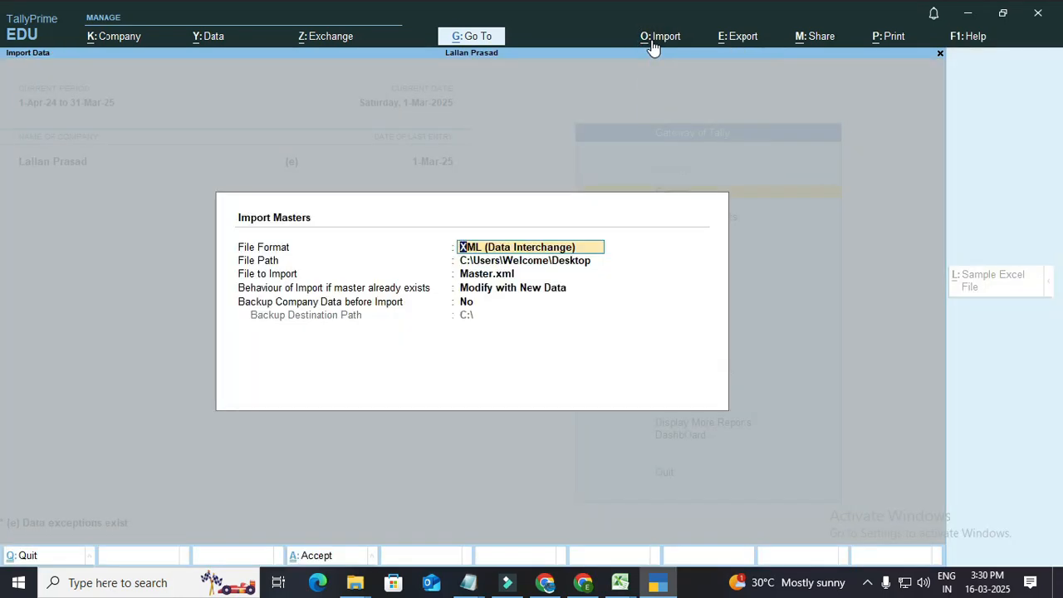
key("Return")
key("Return")
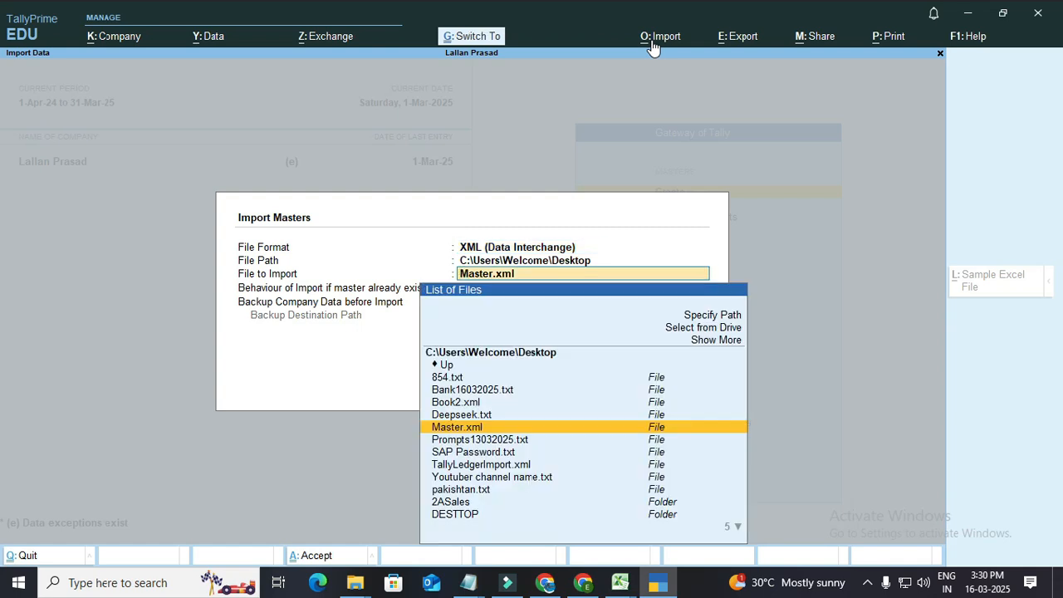
key("ctrl+v")
key("Return")
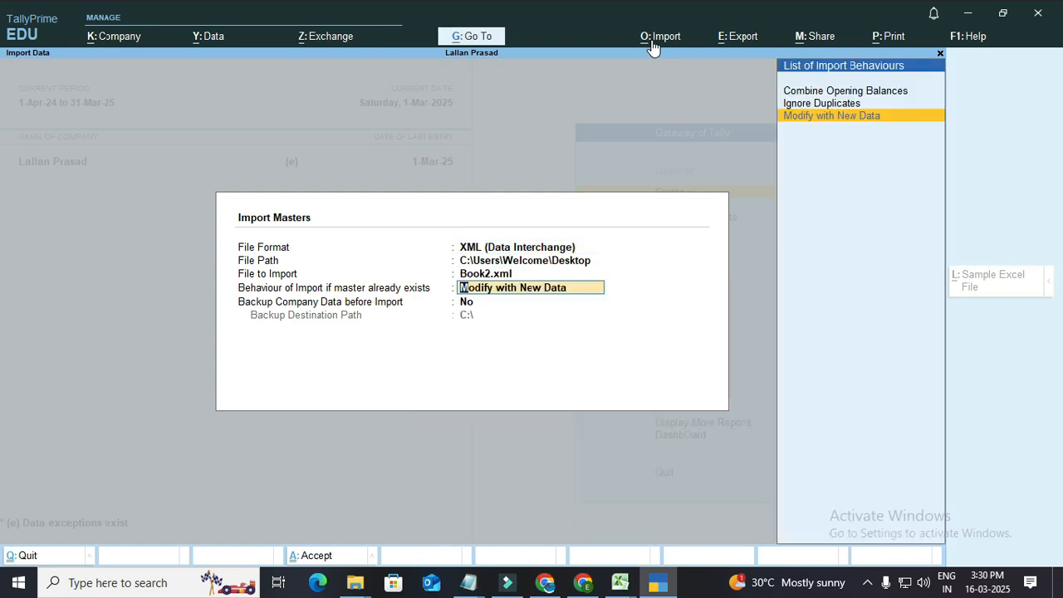
key("Return")
key("Return")
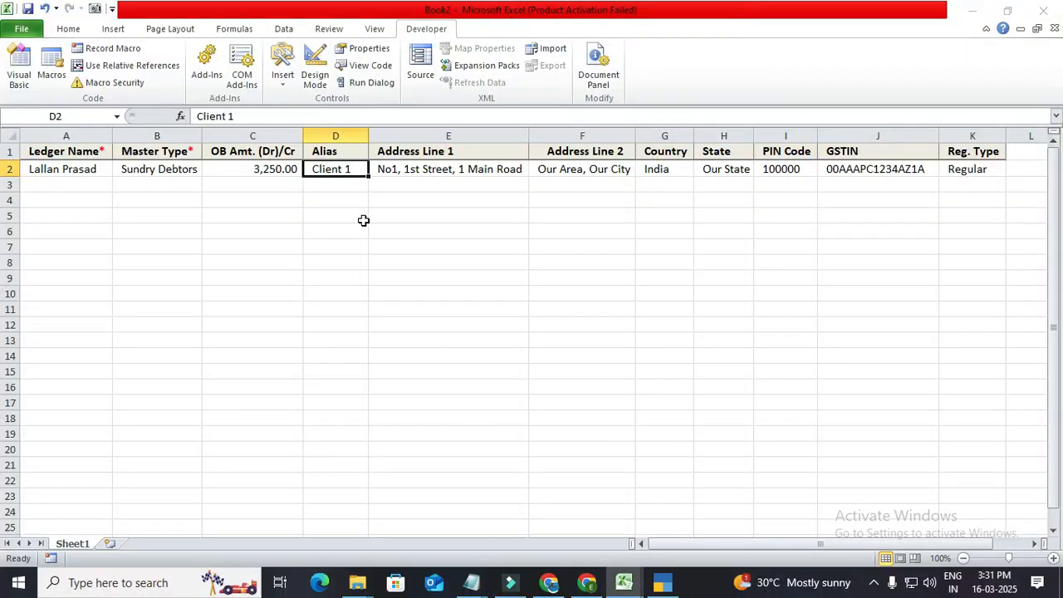
- Return to TallyPrime and import the masters from Book2.xml on the Desktop
left_click(656, 582)
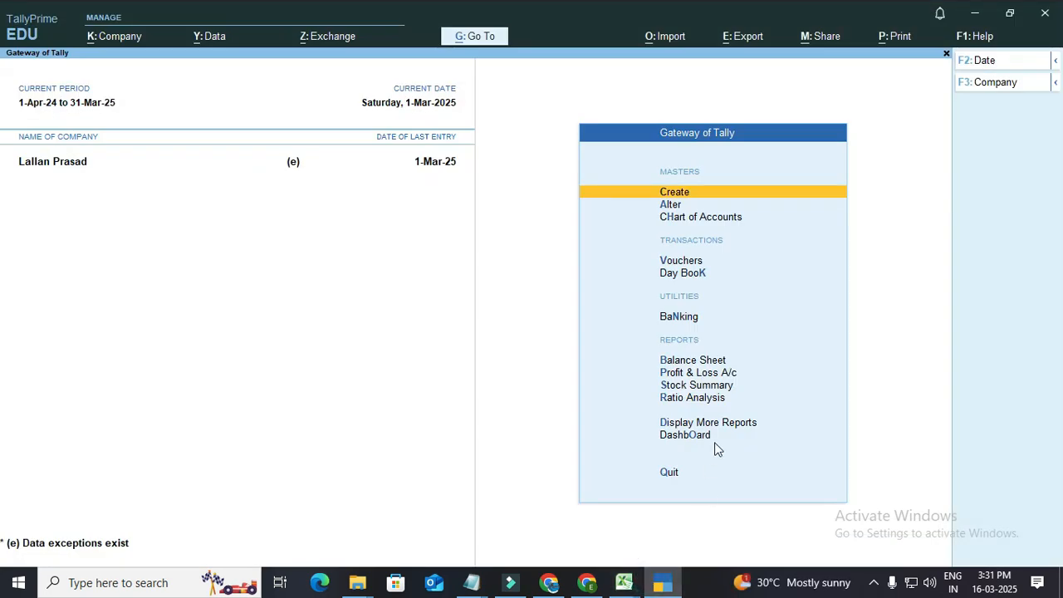
left_click(677, 41)
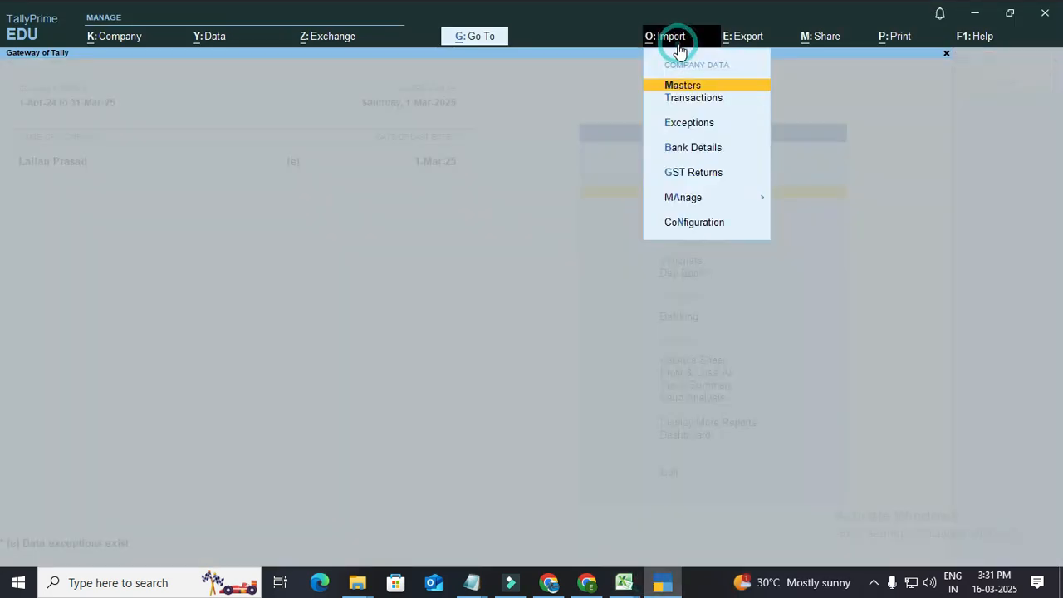
key("Return")
key("Return")
key("Return")
key("Return")
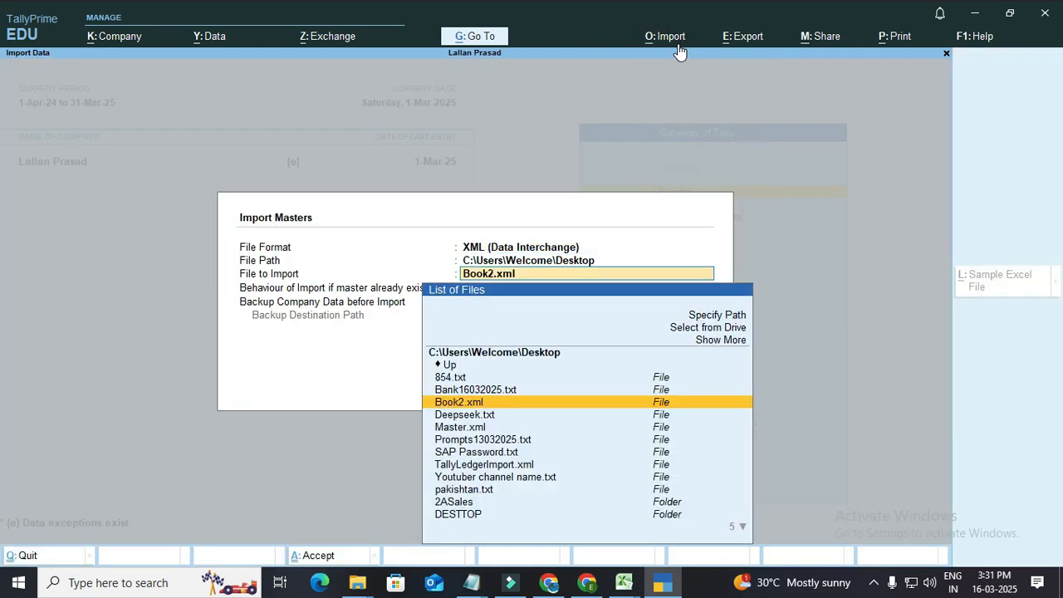
key("Return")
key("Return")
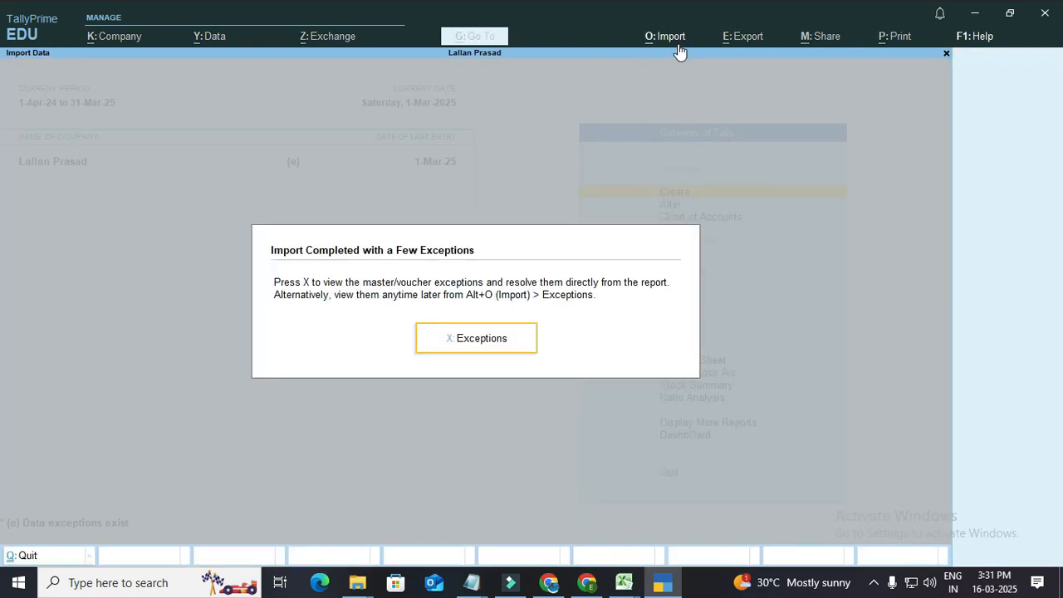
- Examine the import exception for a duplicate master name or alias and compare it with the ledger row in Excel
key("Return")
key("Down")
key("Down")
key("Up")
key("Down")
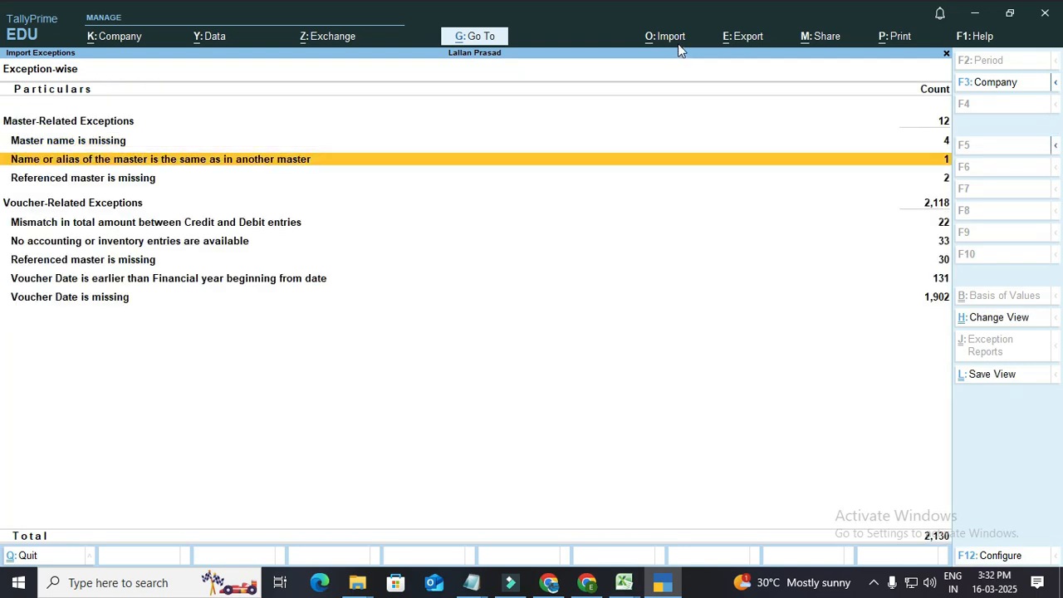
key("Return")
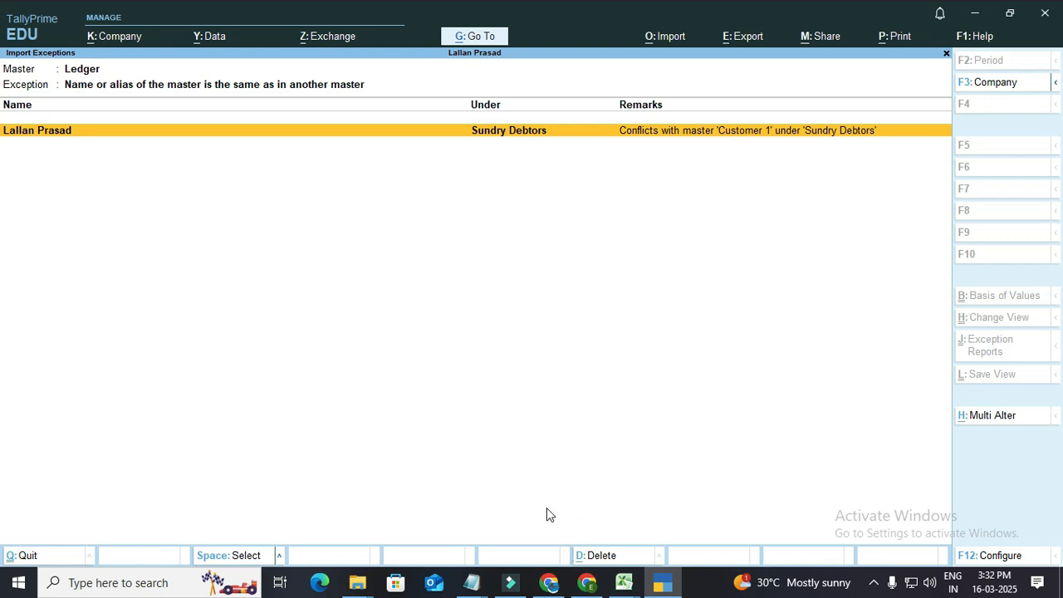
mouse_move(629, 584)
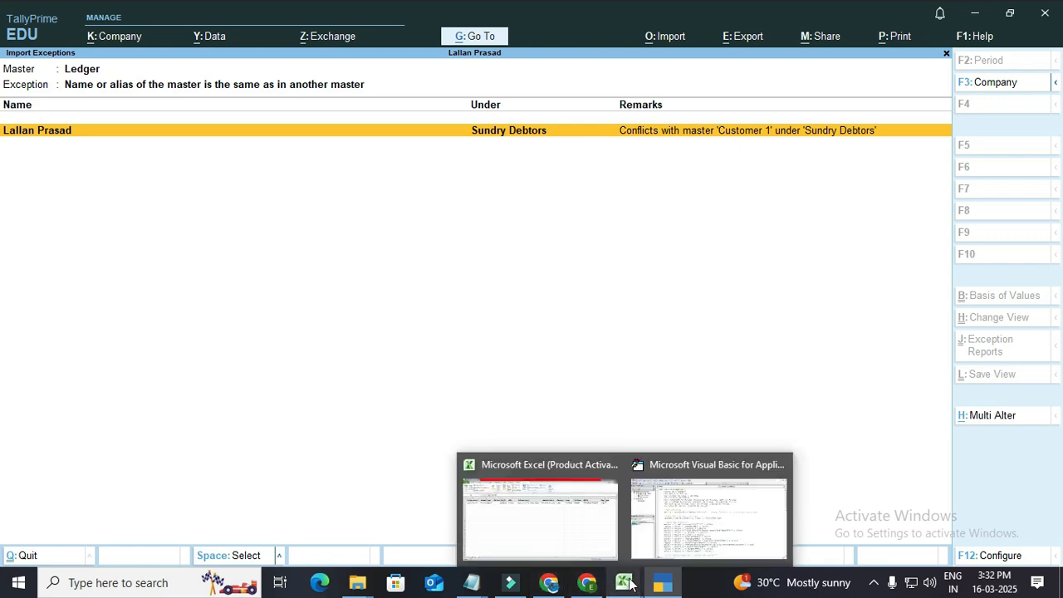
left_click(573, 537)
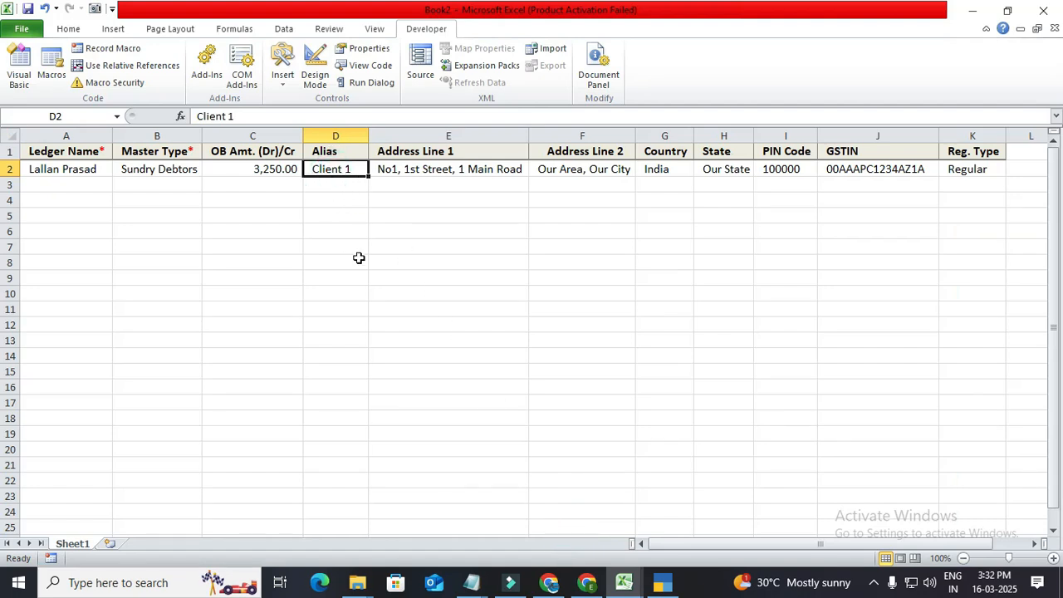
left_click(659, 587)
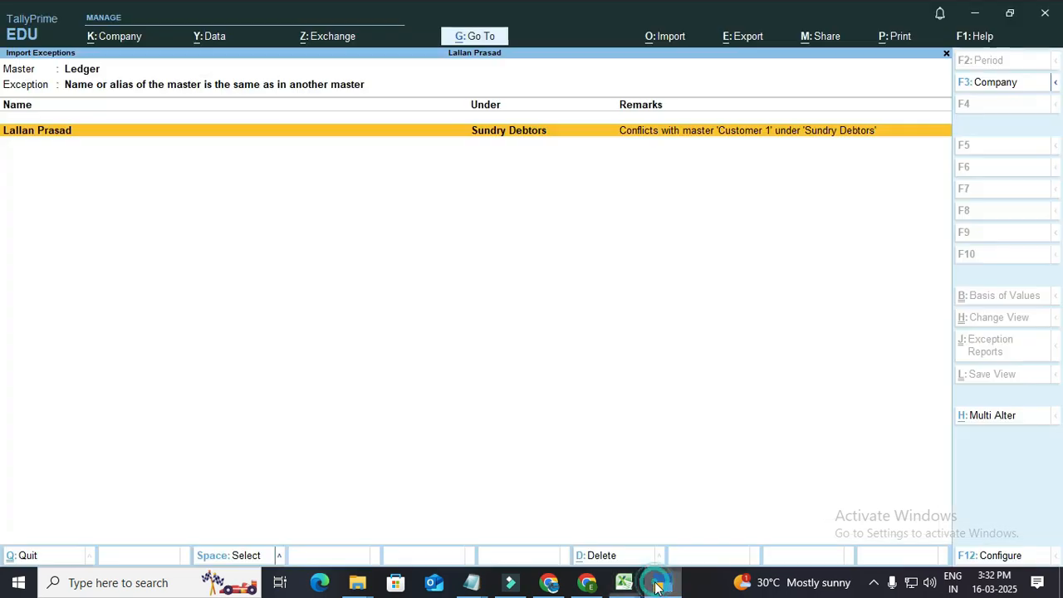
- Leave the import exceptions and check the name and alias of the Customer 1 ledger in Ledger Alteration, discarding any change
key("Escape")
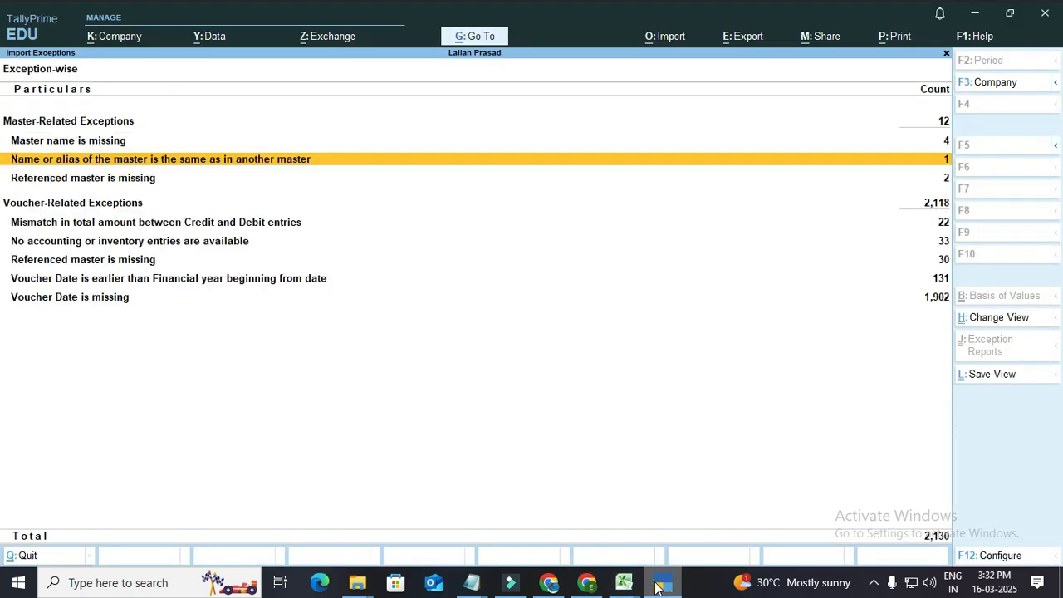
key("Escape")
key("Escape")
key("Down")
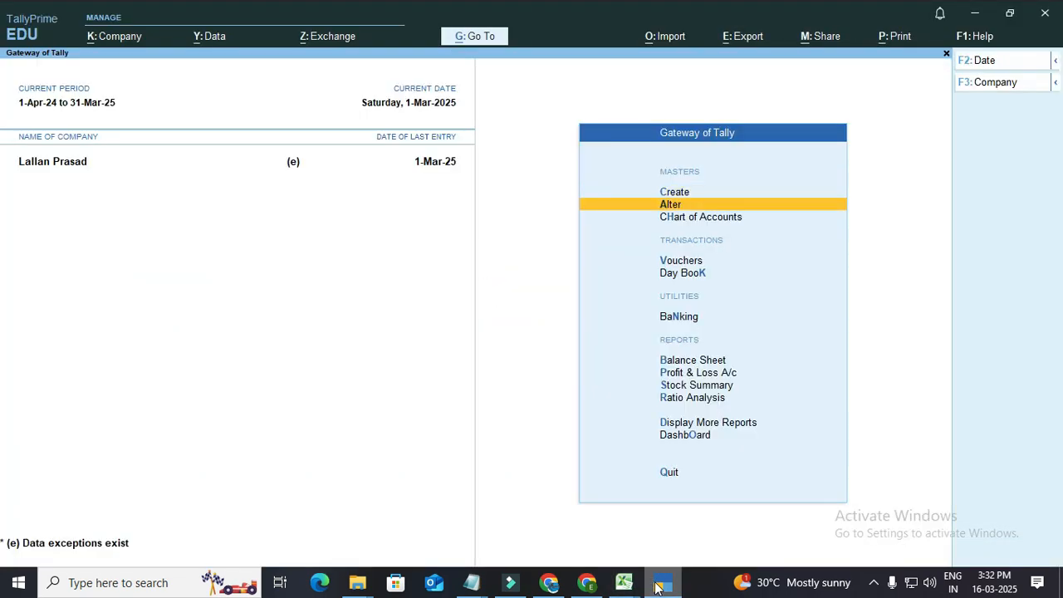
key("Return")
key("Down")
key("Return")
type("Cus")
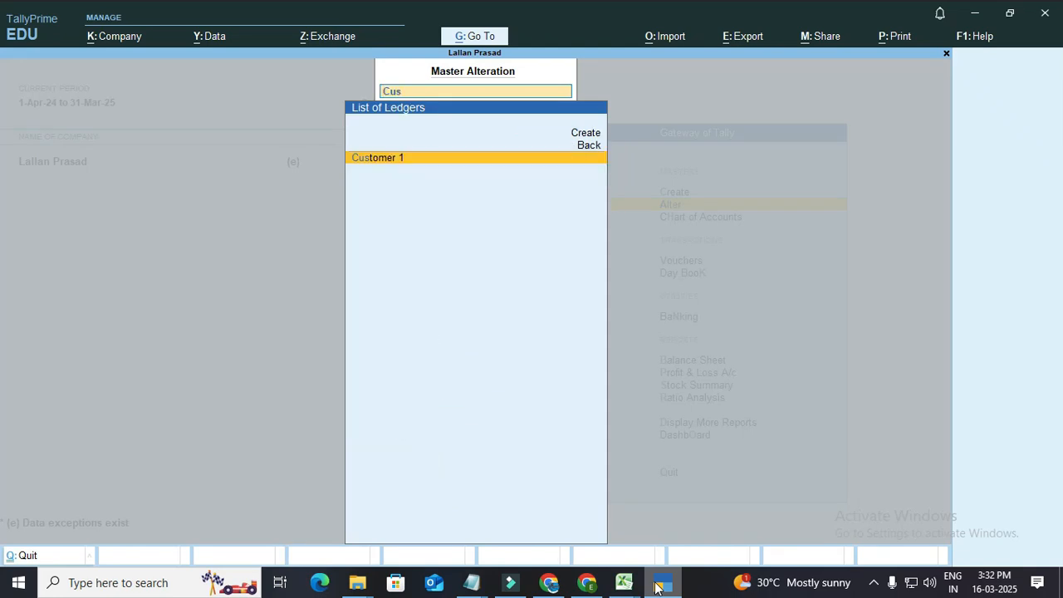
key("Return")
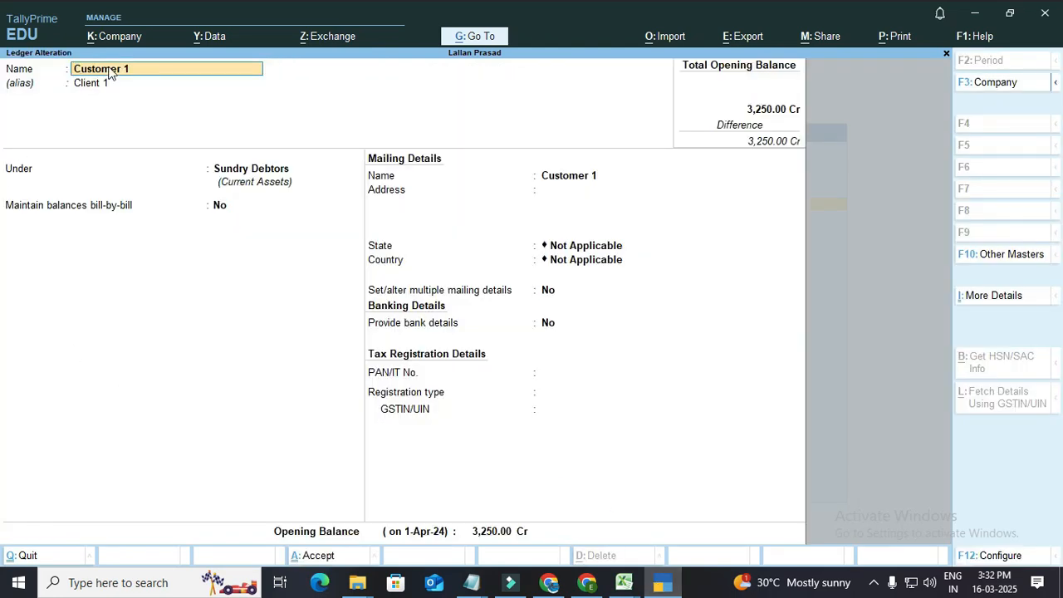
key("BackSpace")
key("Escape")
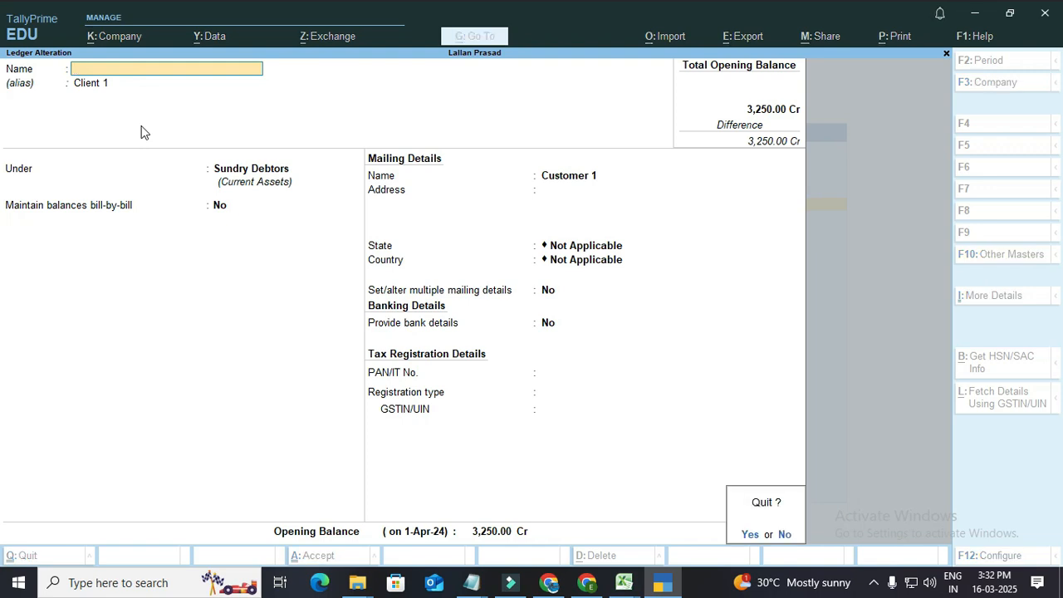
key("y")
key("Escape")
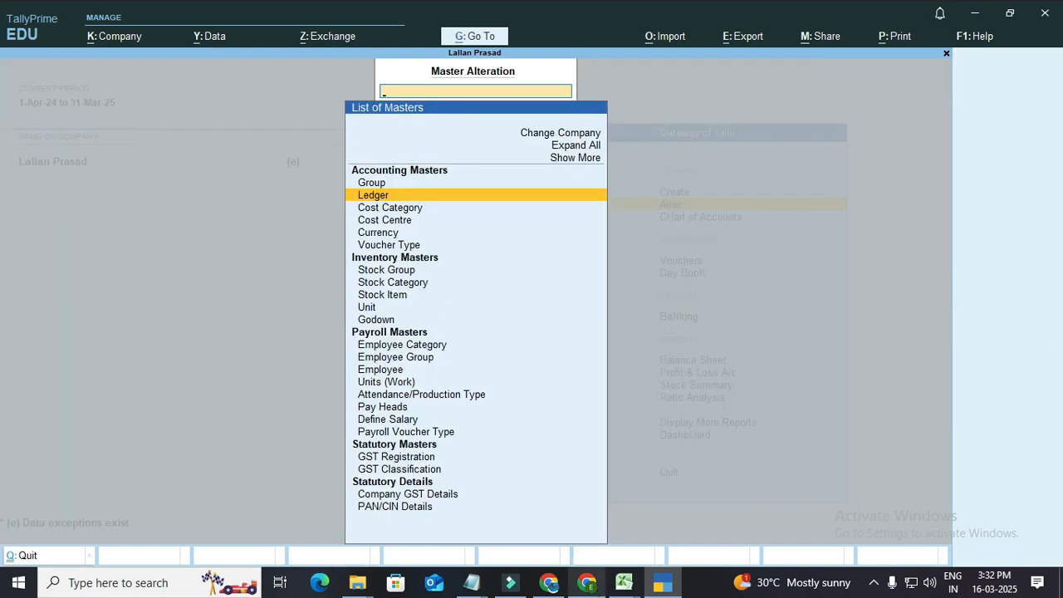
- Switch to the Book2 workbook in Excel and set the ledger's alias in cell D2 to 989
mouse_move(619, 587)
left_click(548, 521)
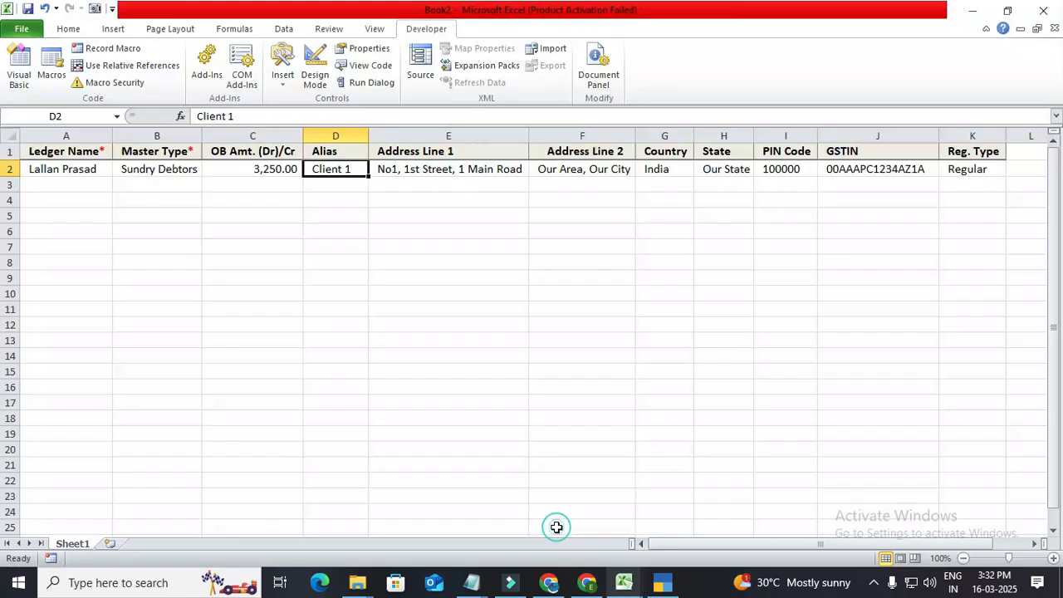
type("1")
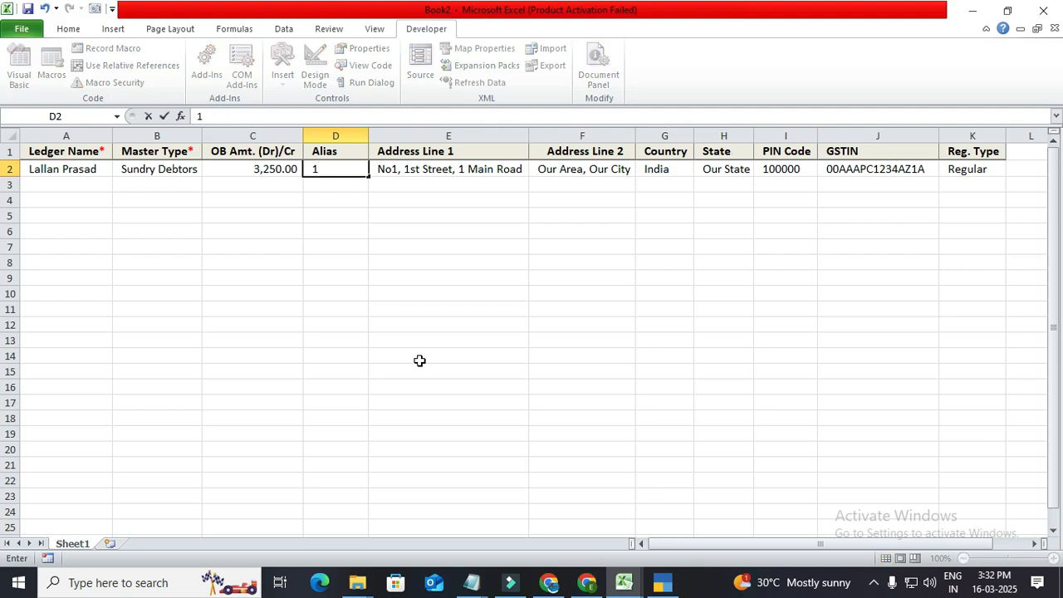
key("BackSpace")
type("989")
key("Return")
key("Up")
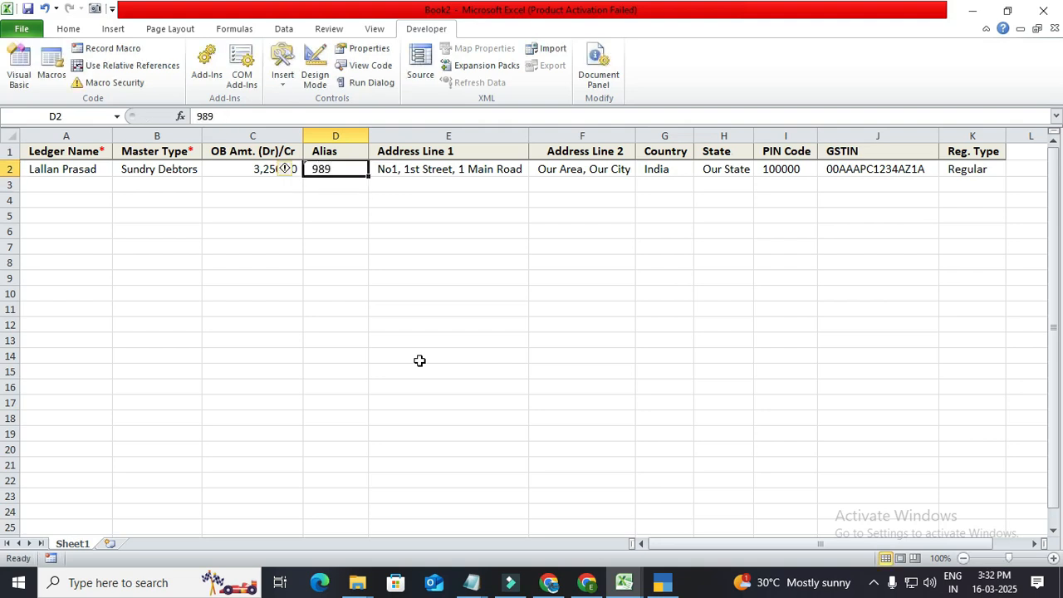
- Run the GenerateLedgerXML macro from the Visual Basic editor and save the output as Book2.xml on the Desktop
left_click(16, 86)
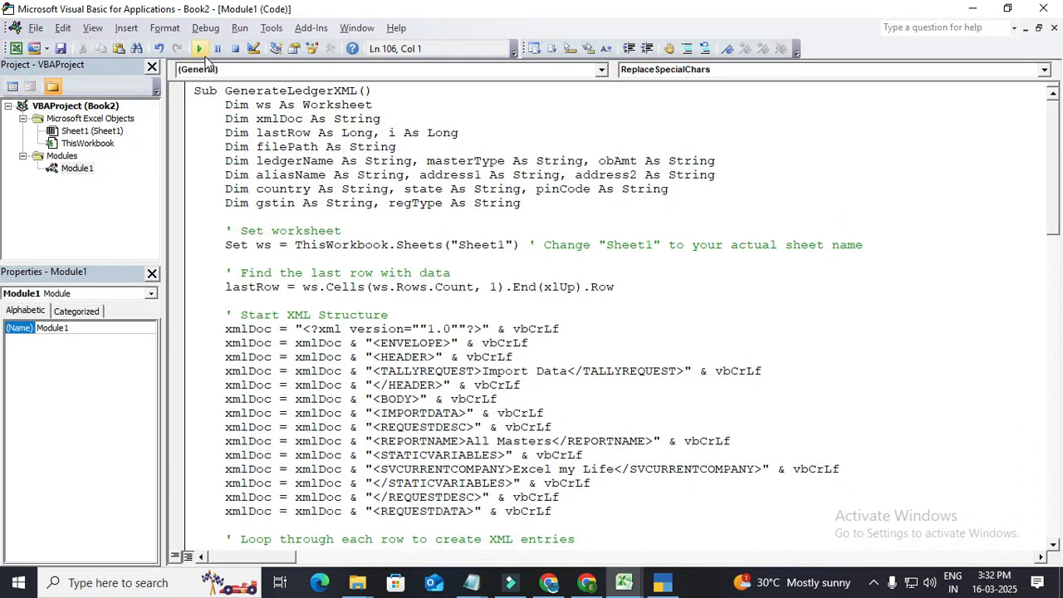
left_click(201, 51)
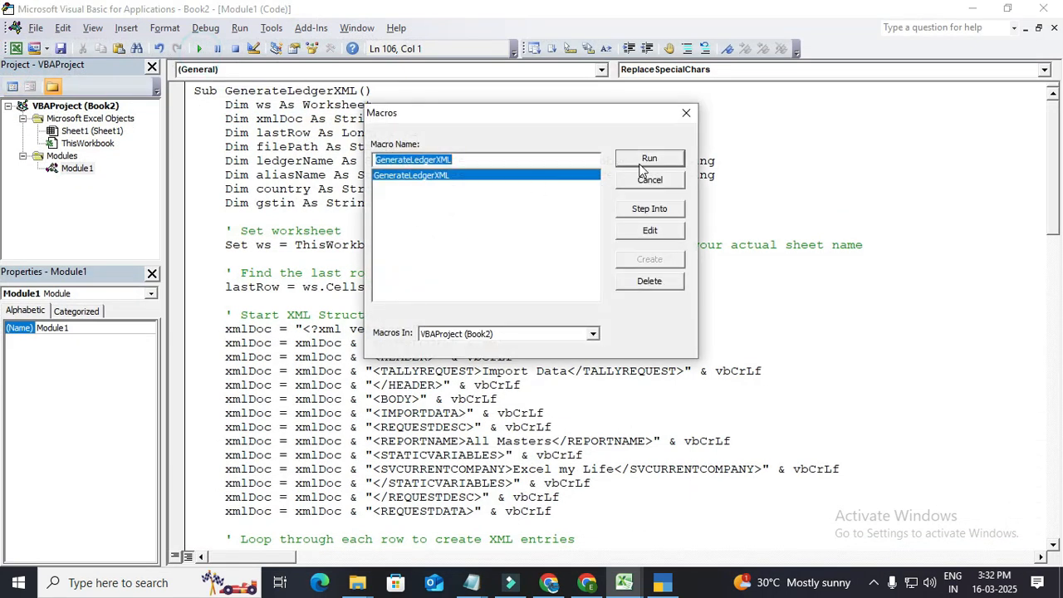
left_click(641, 160)
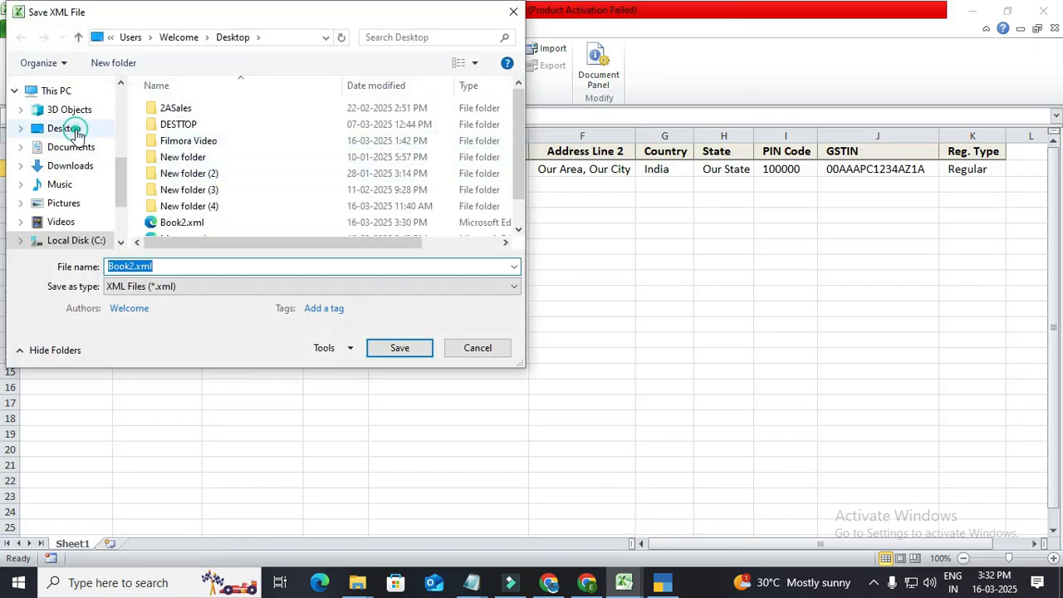
left_click(66, 129)
left_click(394, 350)
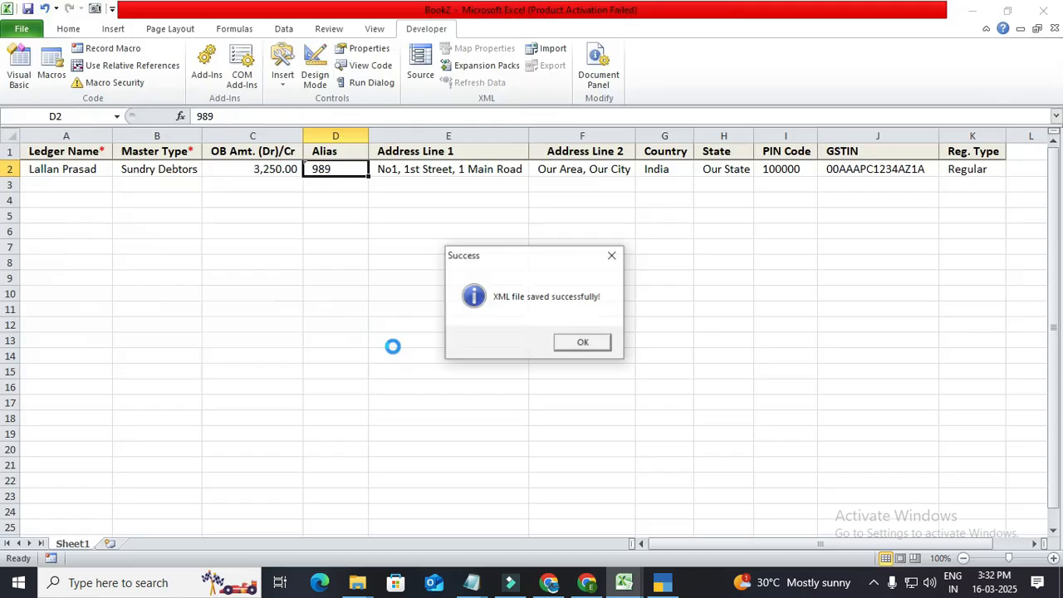
left_click(571, 342)
- Switch to TallyPrime, return to the Gateway of Tally and import the masters from the regenerated Book2.xml
left_click(664, 582)
key("Escape")
key("Escape")
key("n")
key("alt+o")
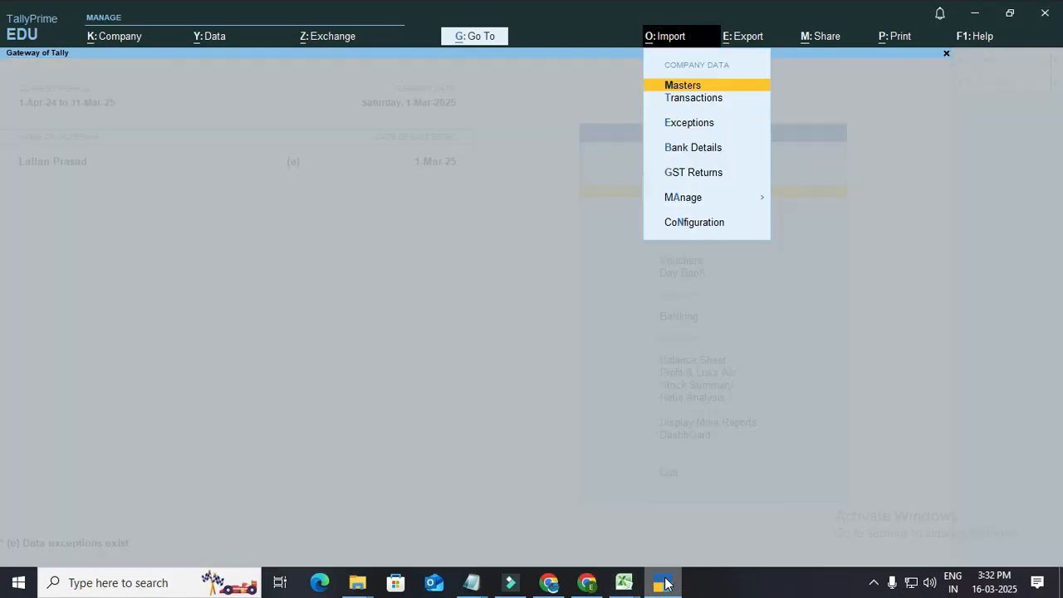
key("Return")
key("Return")
key("Return")
key("Return")
key("Return")
key("Return")
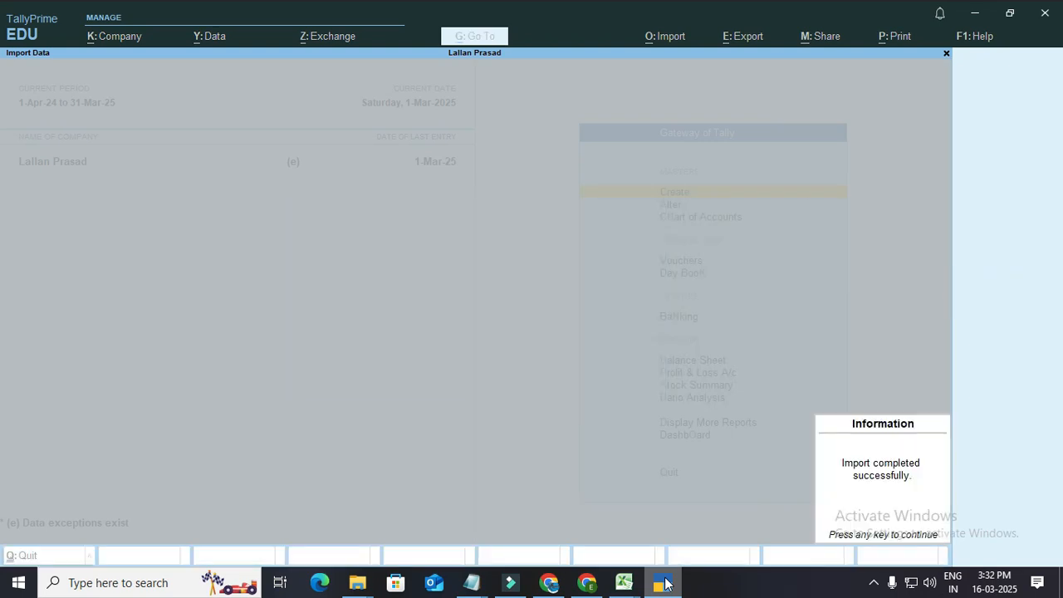
left_click(907, 473)
- Check the newly imported customer ledger in Ledger Alteration without saving changes, and switch back to the Book2 workbook in Excel
key("Down")
key("Return")
key("Return")
type("Lal")
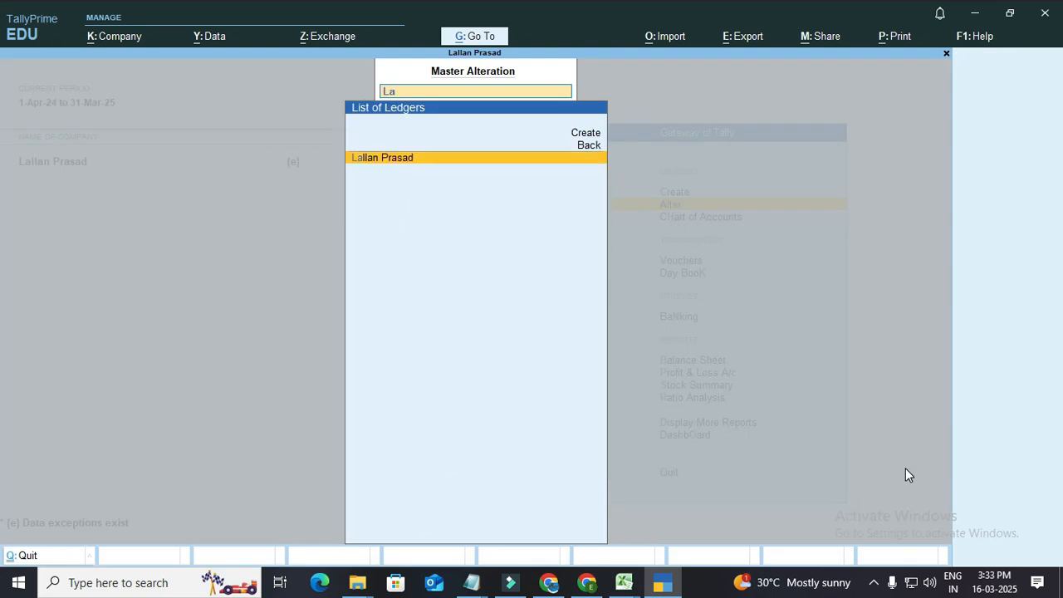
key("Return")
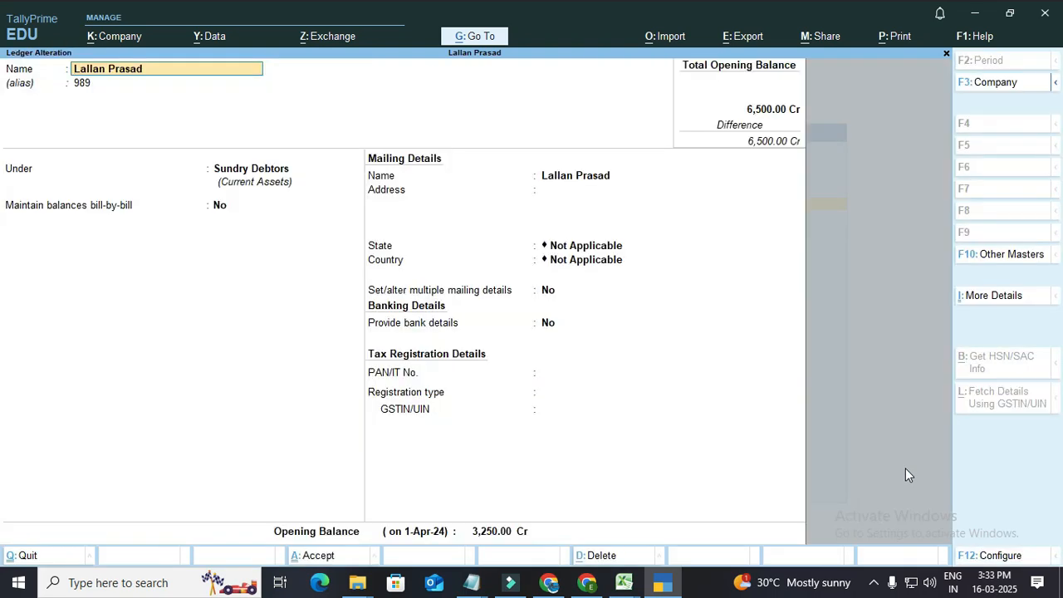
key("BackSpace")
key("Escape")
key("Escape")
key("Escape")
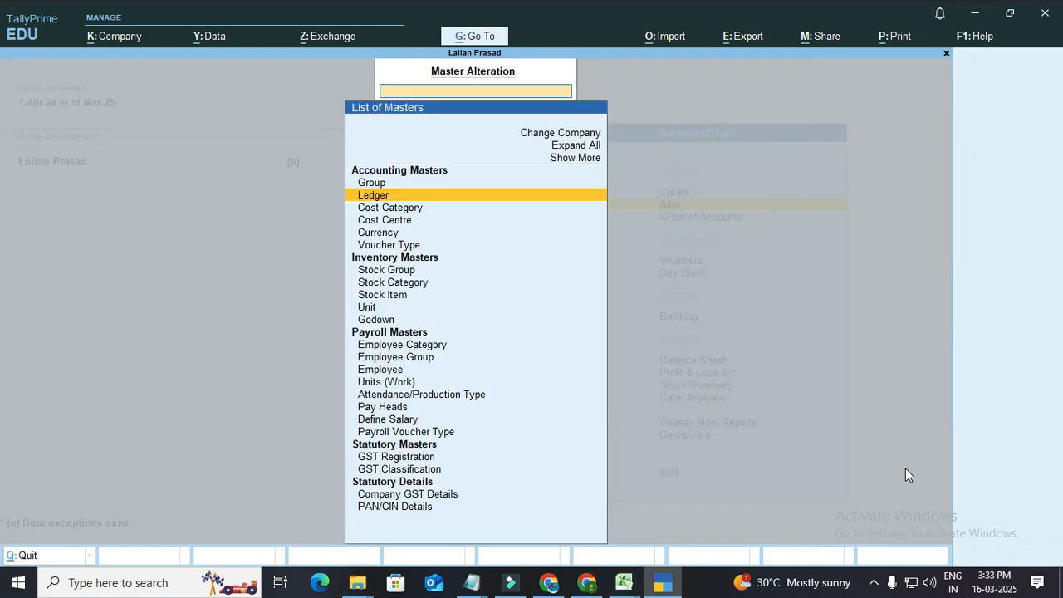
key("Escape")
key("Escape")
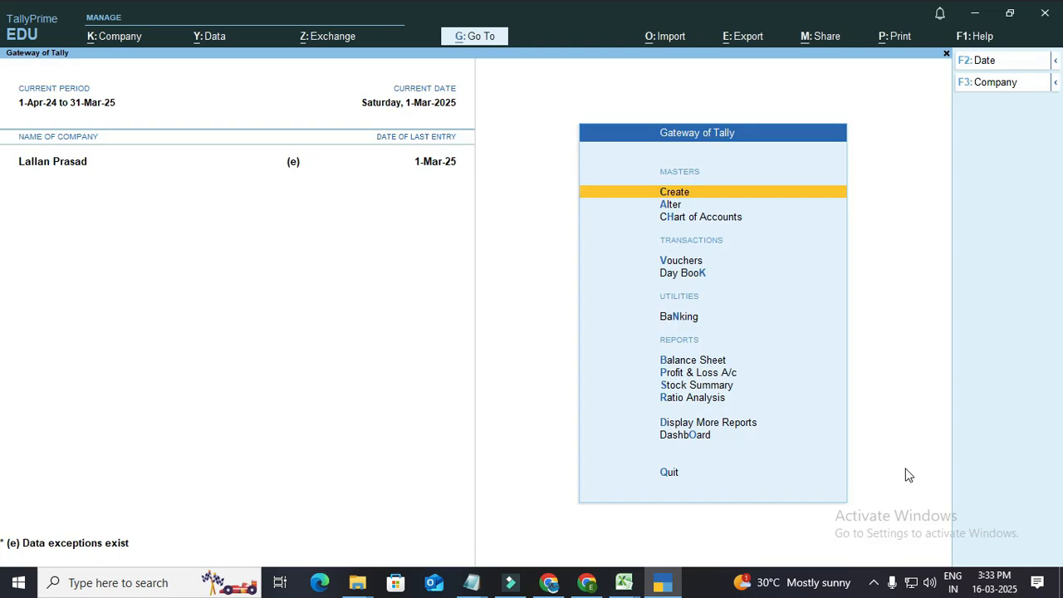
mouse_move(661, 588)
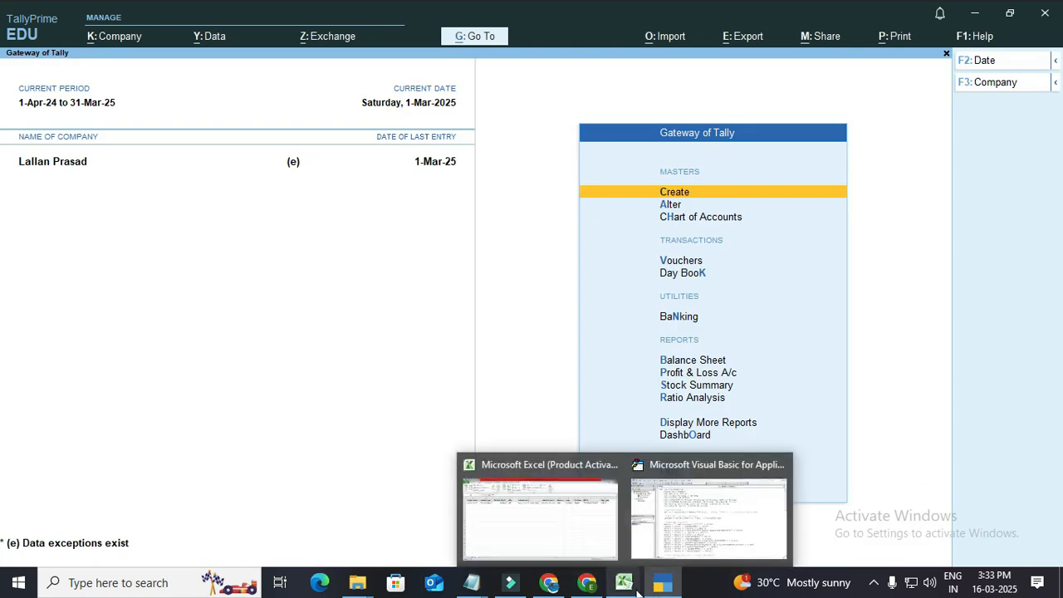
left_click(606, 531)
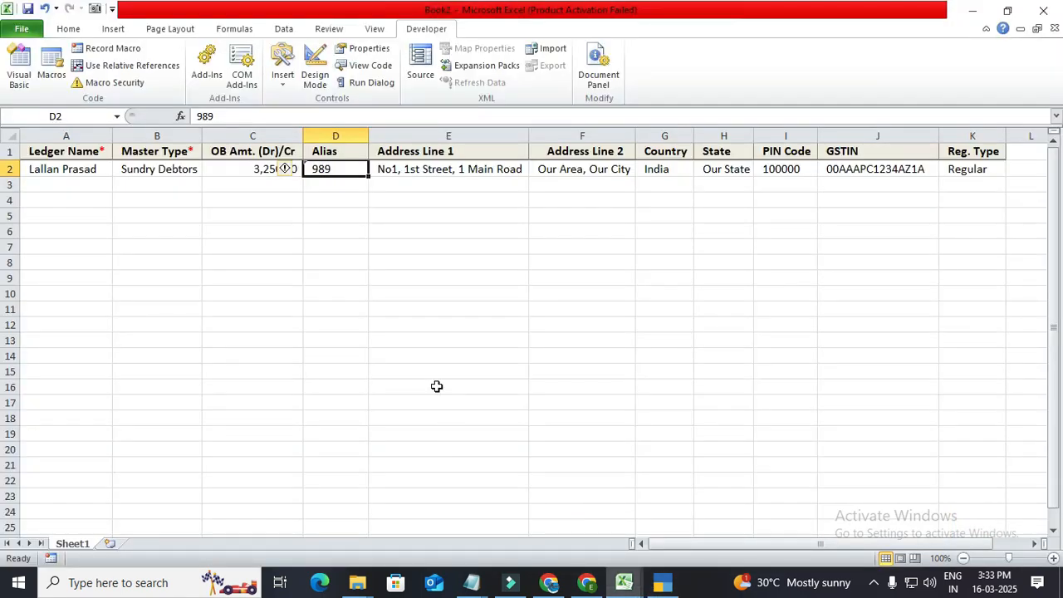